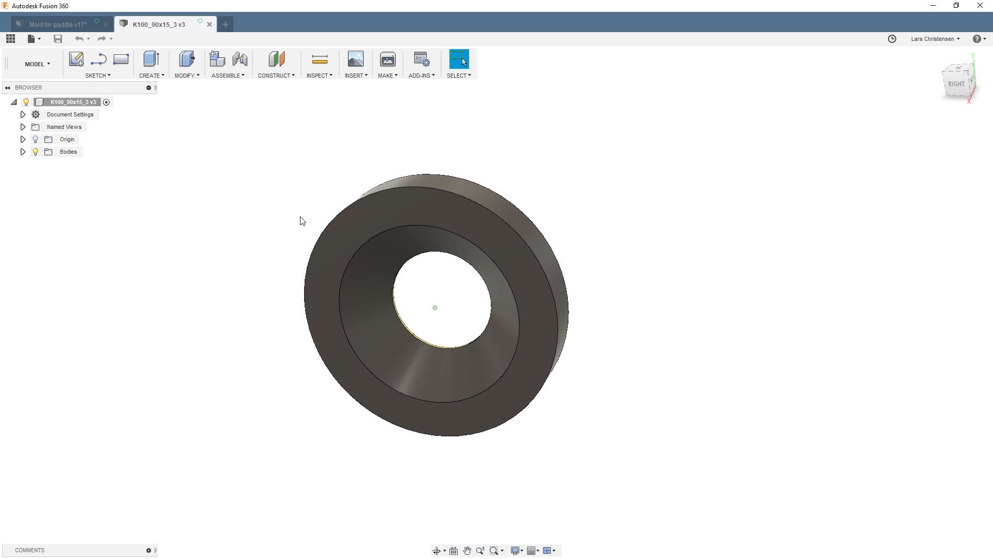
Insert K100_90x15_3 from the project's Hardware folder into the paddle mold design and move it clear of the front plate.
{"action": "left_click", "coordinate": [40, 39]}
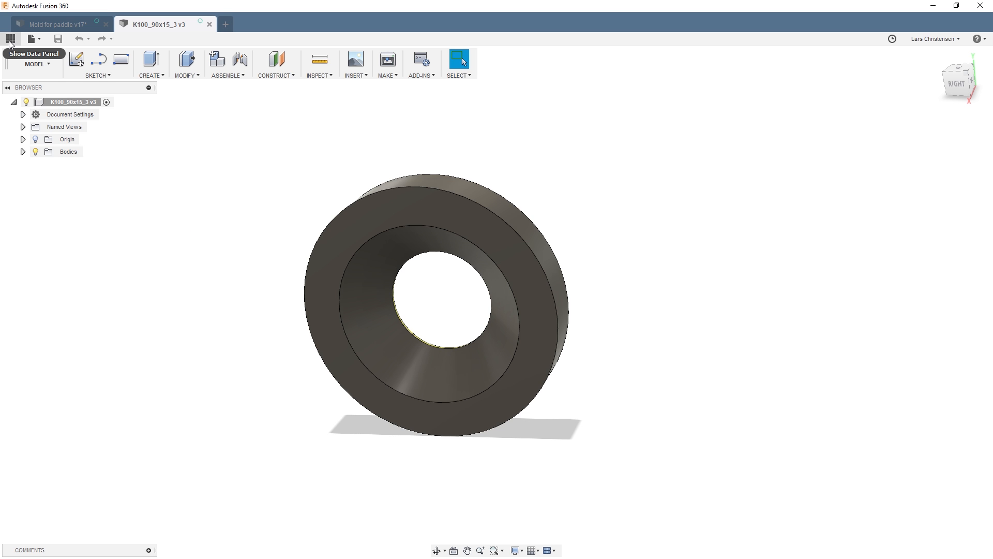
{"action": "left_click", "coordinate": [31, 25]}
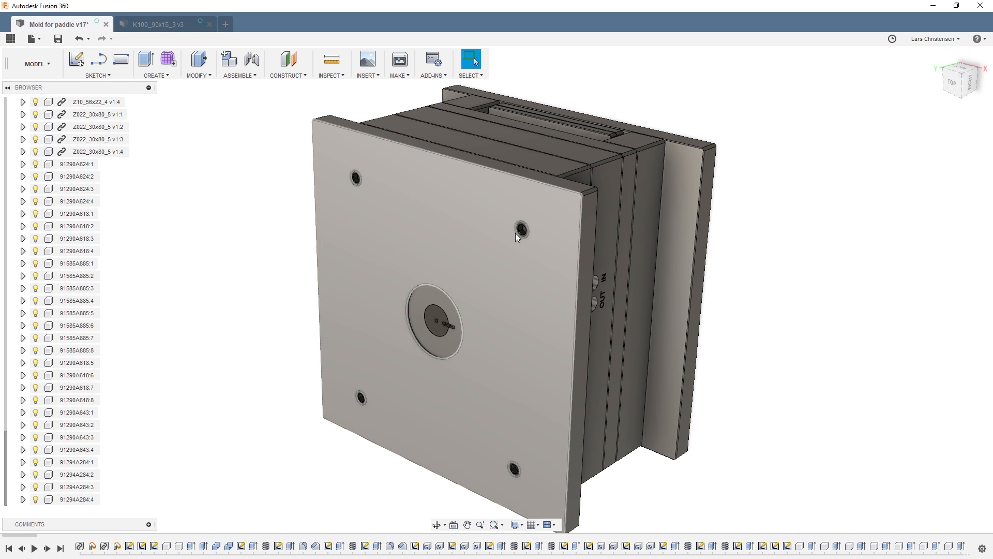
{"action": "left_click", "coordinate": [10, 39]}
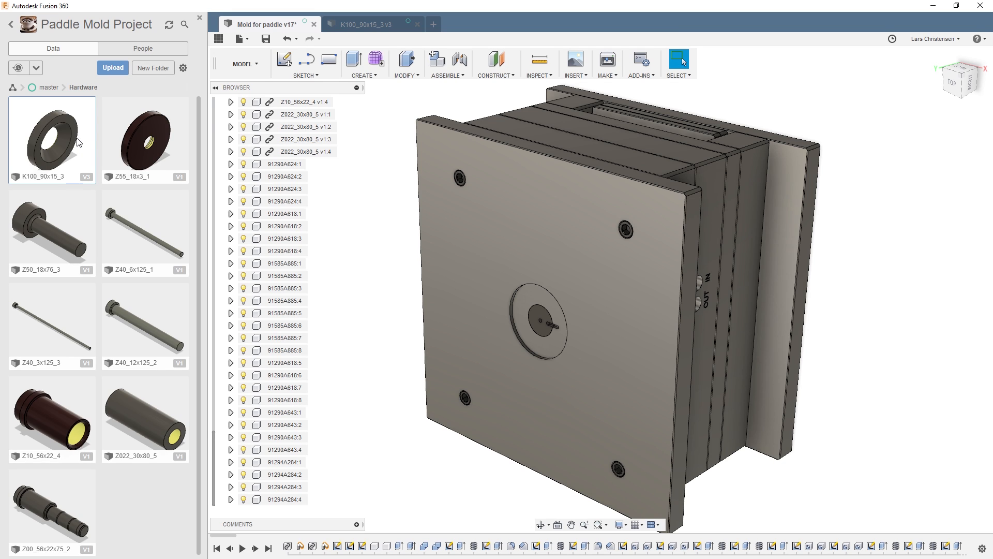
{"action": "right_click", "coordinate": [90, 115]}
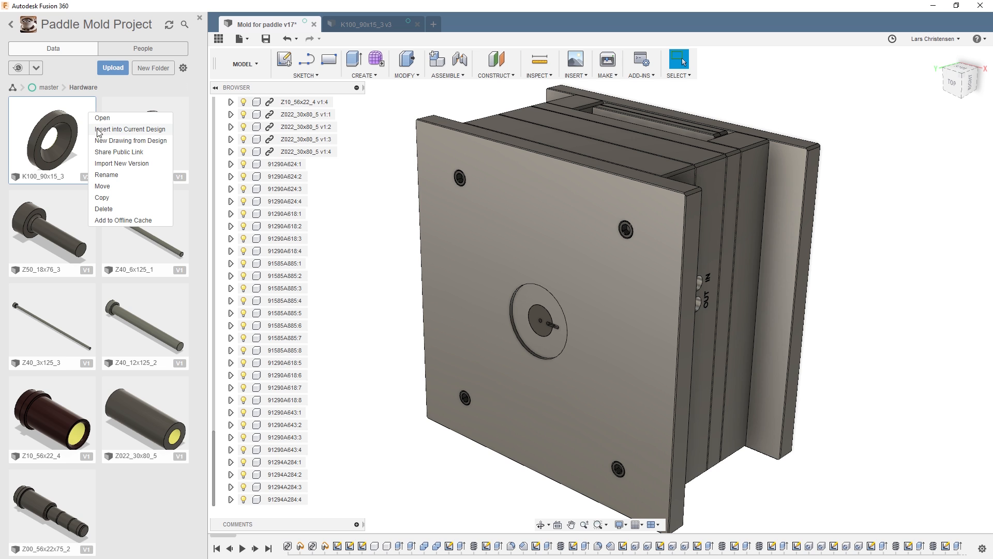
{"action": "left_click", "coordinate": [125, 129]}
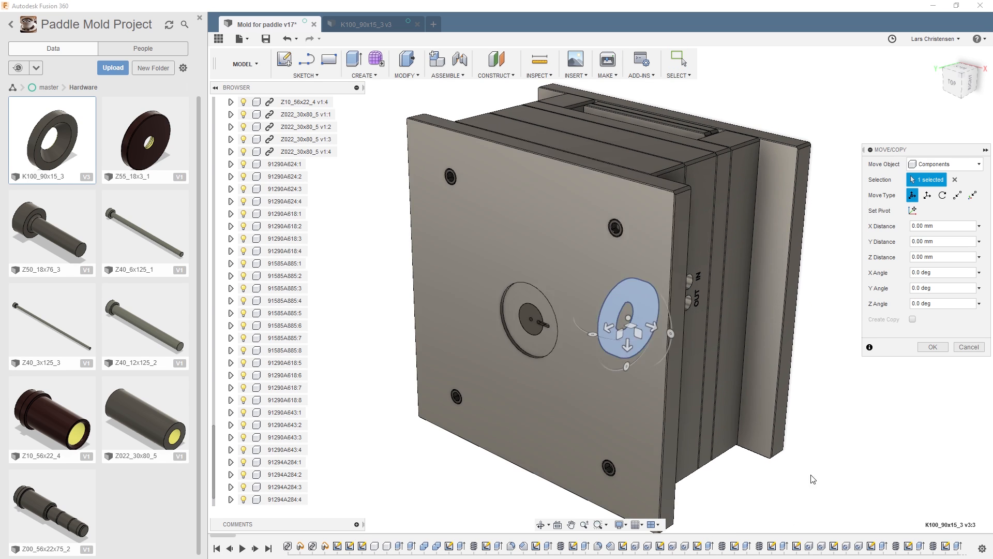
{"action": "left_click_drag", "start_coordinate": [608, 329], "coordinate": [383, 432]}
{"action": "left_click", "coordinate": [933, 346]}
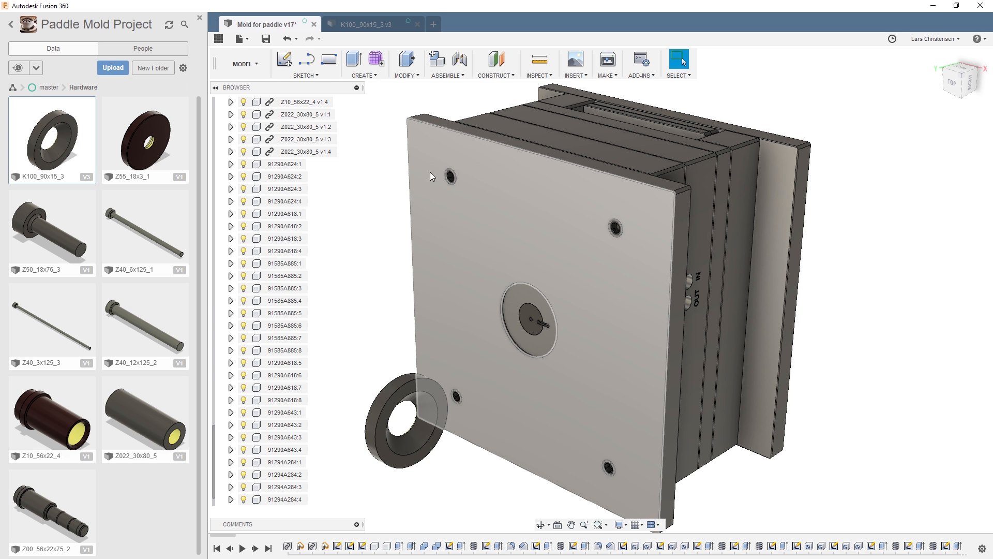
Join the inserted ring's inner hole centre to the centre of the front plate's circular recess with a rigid joint.
{"action": "left_click", "coordinate": [459, 59]}
{"action": "middle_click_drag", "start_coordinate": [357, 423], "coordinate": [742, 462], "text": "shift"}
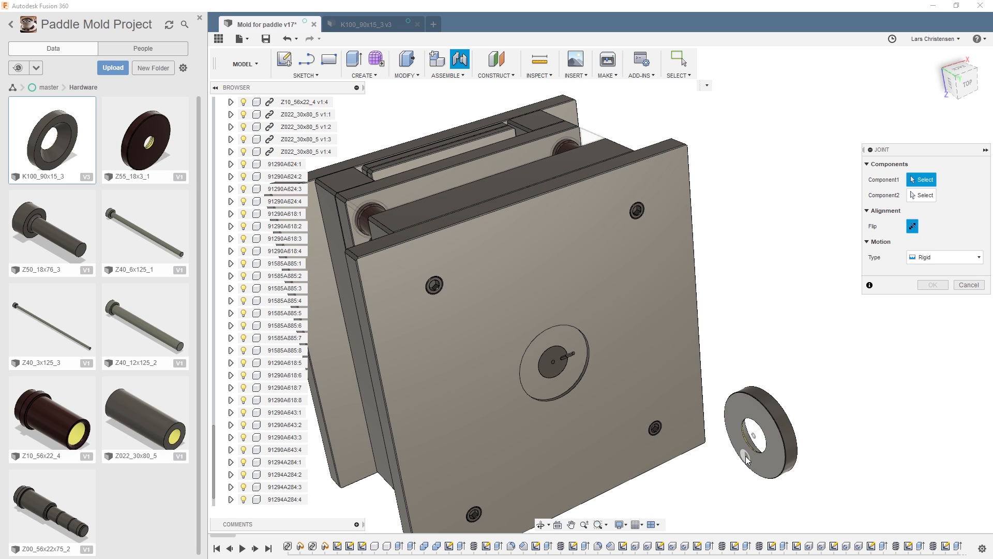
{"action": "left_click", "coordinate": [752, 439]}
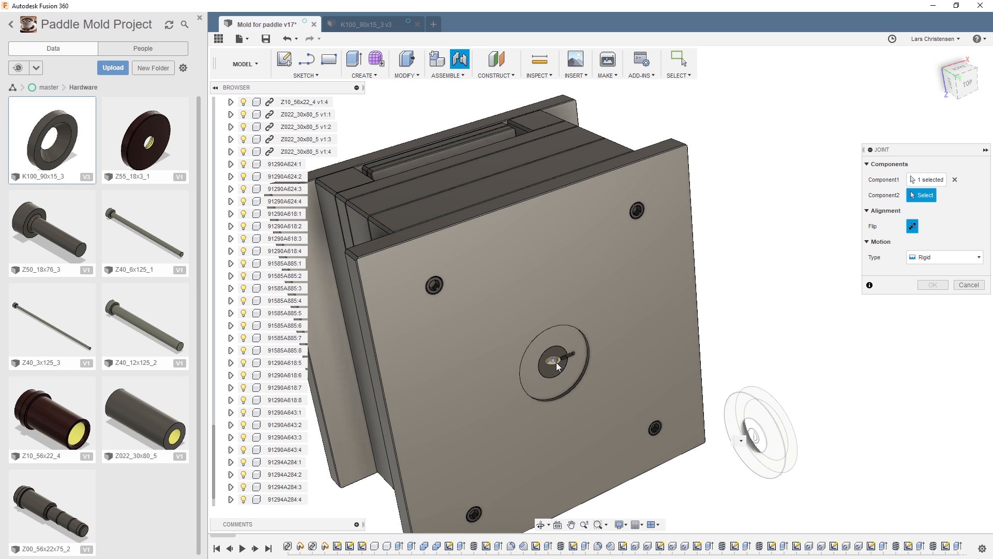
{"action": "left_click", "coordinate": [569, 377]}
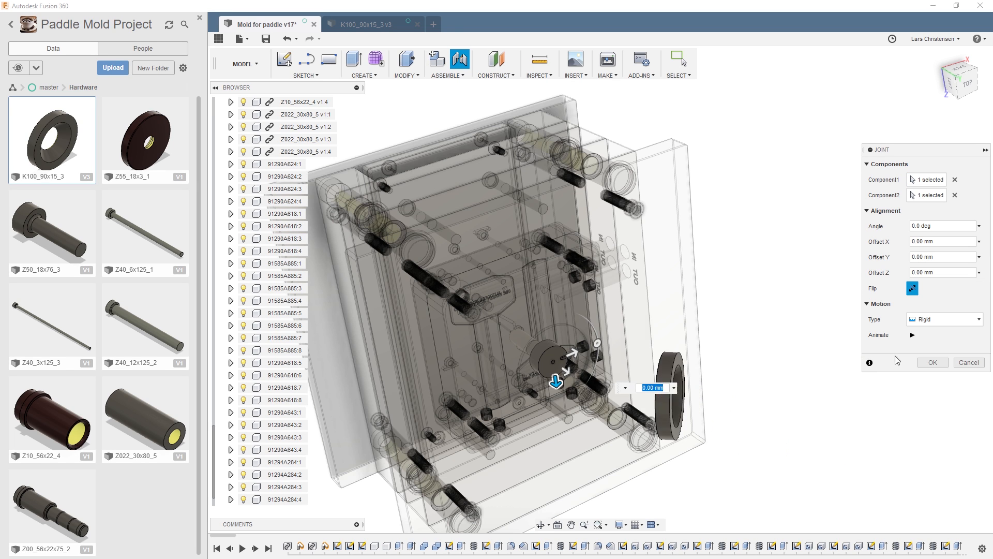
{"action": "left_click", "coordinate": [933, 363]}
{"action": "middle_click_drag", "start_coordinate": [916, 371], "coordinate": [365, 366], "text": "shift"}
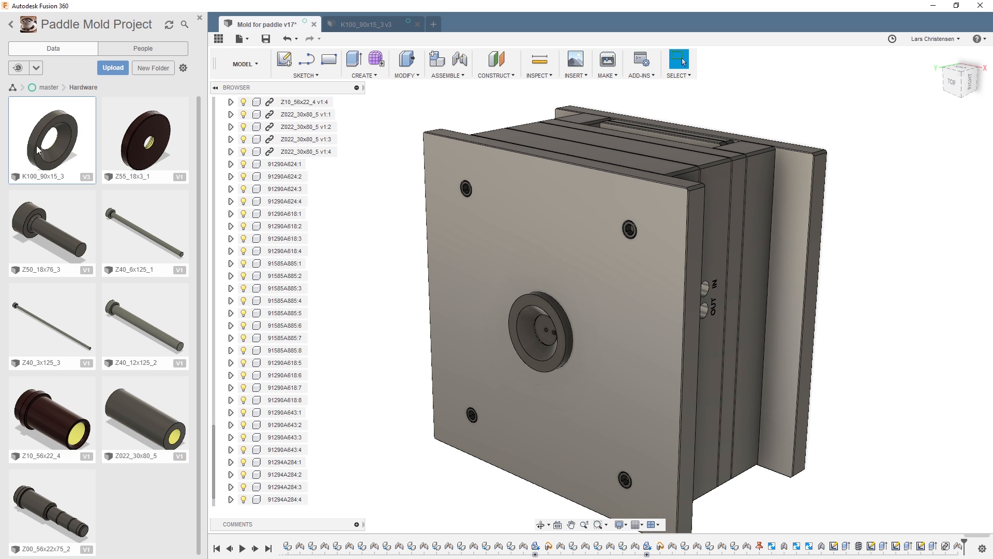
{"action": "left_click_drag", "start_coordinate": [213, 440], "coordinate": [208, 464]}
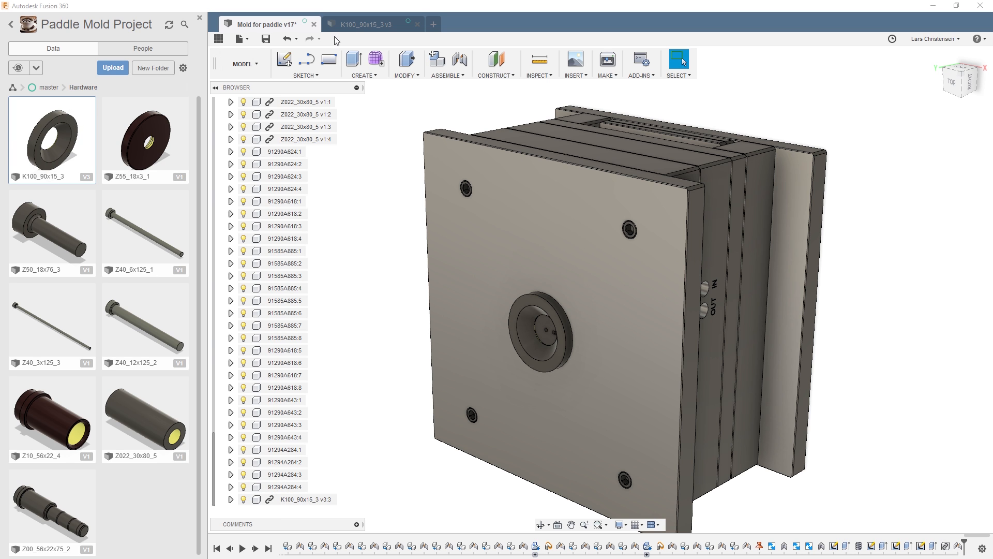
{"action": "left_click", "coordinate": [372, 26]}
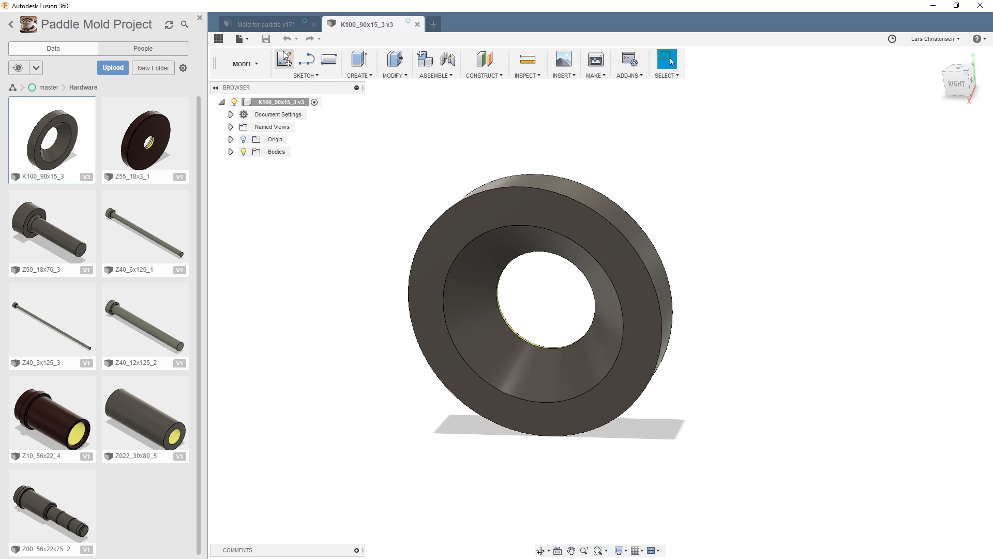
{"action": "left_click", "coordinate": [265, 24]}
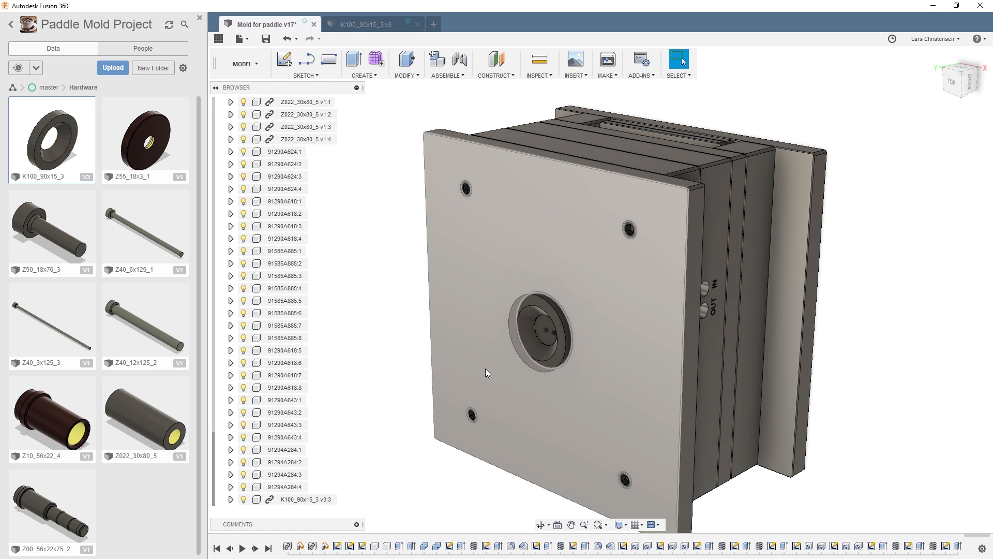
{"action": "right_click", "coordinate": [297, 500]}
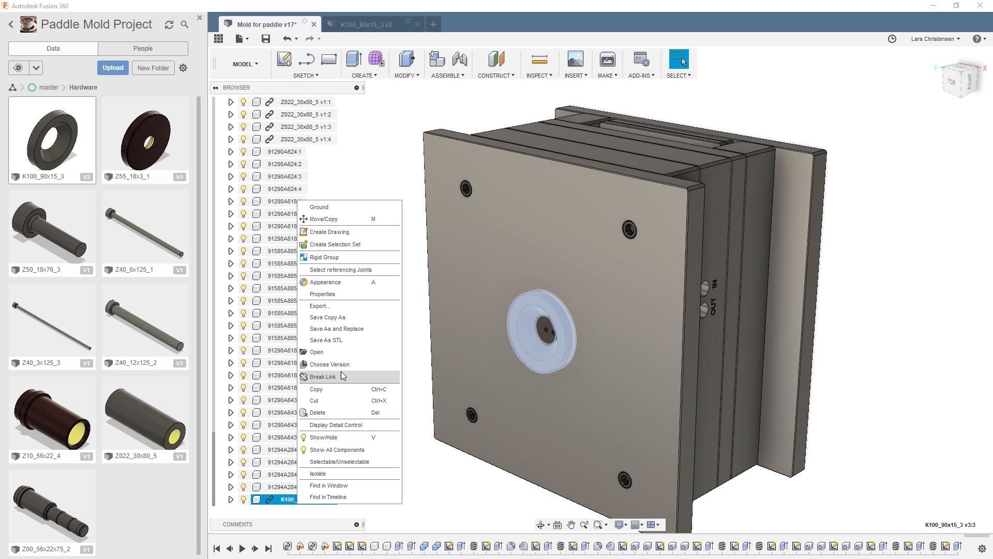
{"action": "left_click", "coordinate": [415, 417]}
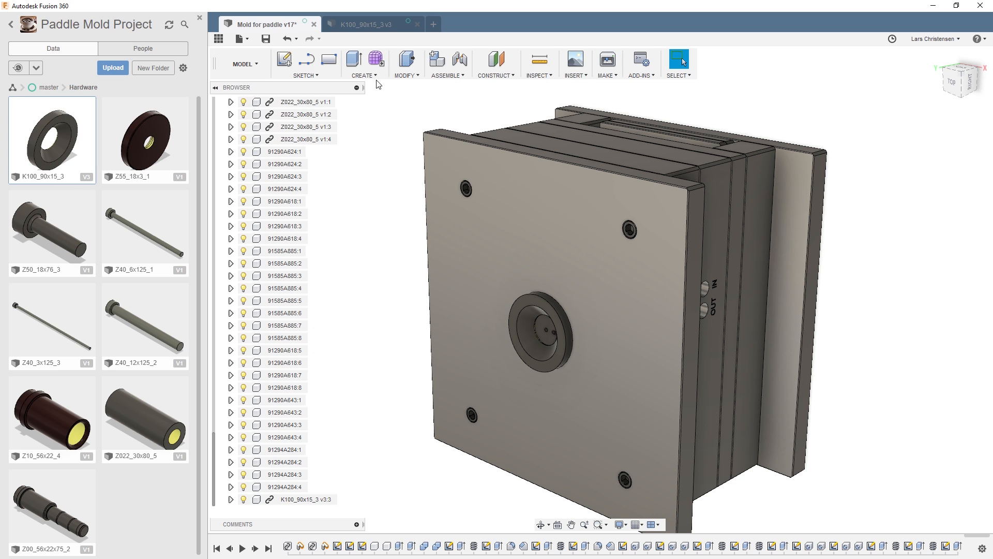
{"action": "left_click", "coordinate": [376, 76]}
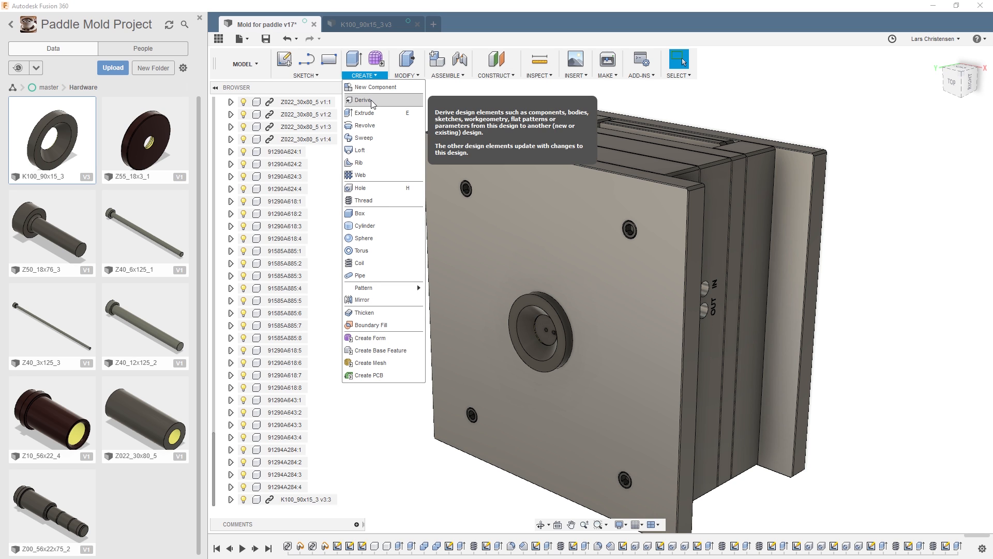
{"action": "left_click", "coordinate": [325, 203]}
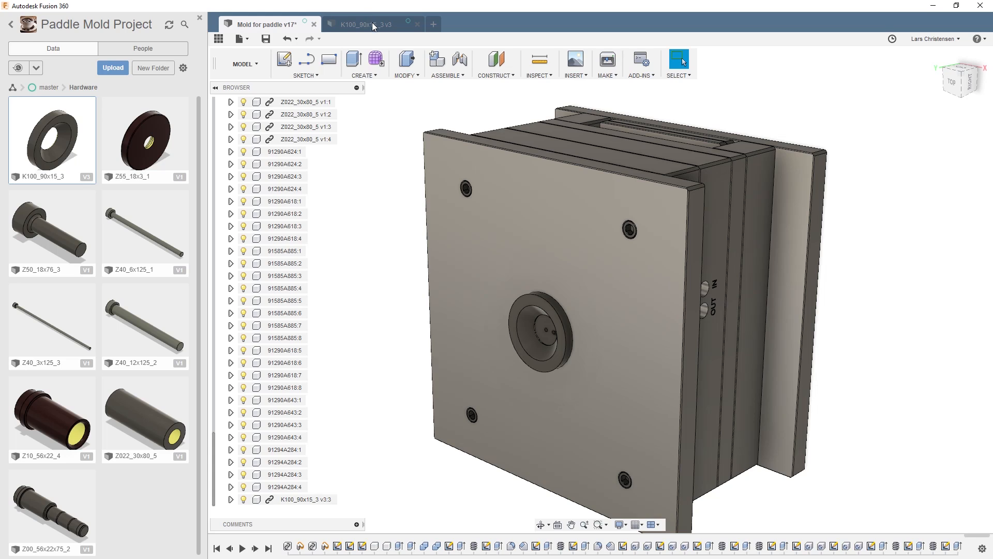
In the K100_90x15_3 design, derive the ring body as a model object into a new design.
{"action": "left_click", "coordinate": [372, 24]}
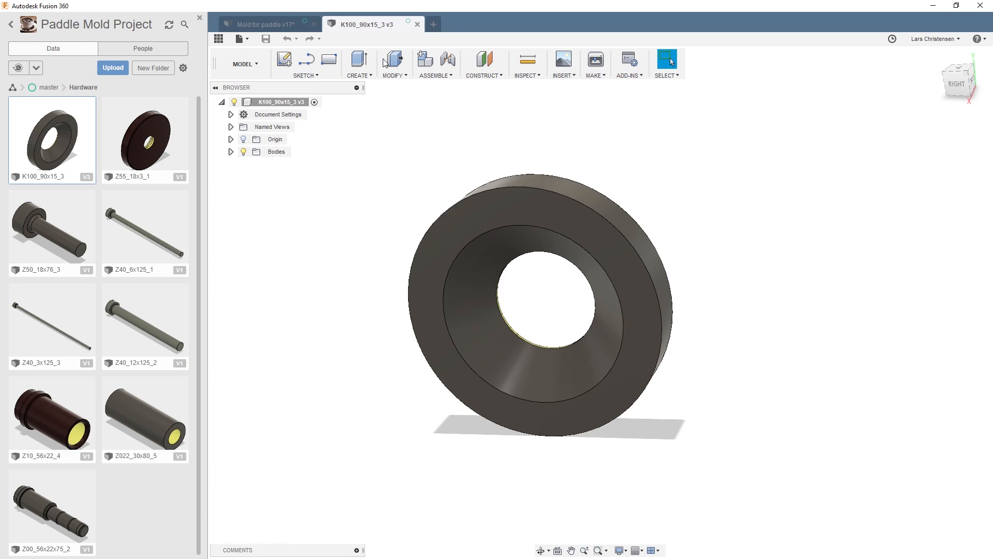
{"action": "key", "text": "F6"}
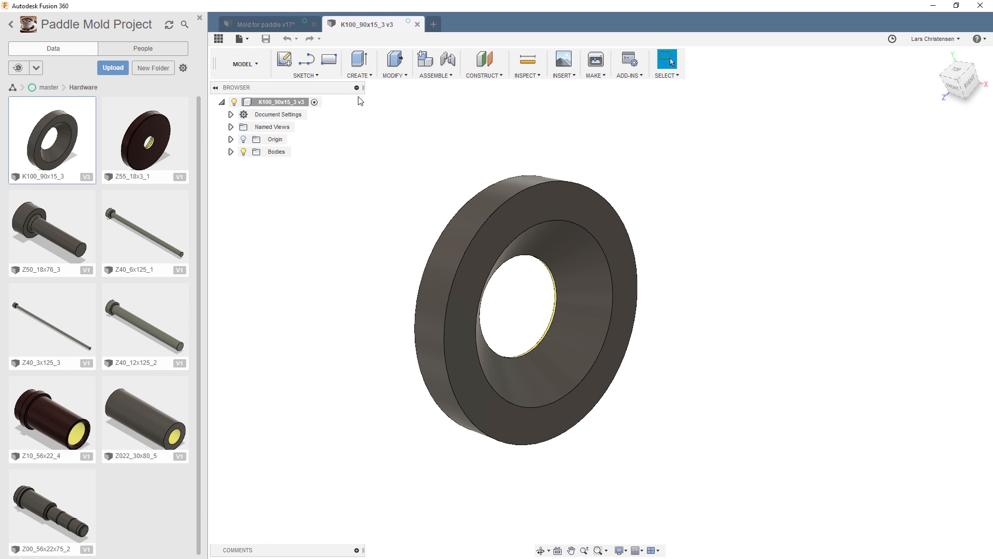
{"action": "left_click", "coordinate": [359, 75]}
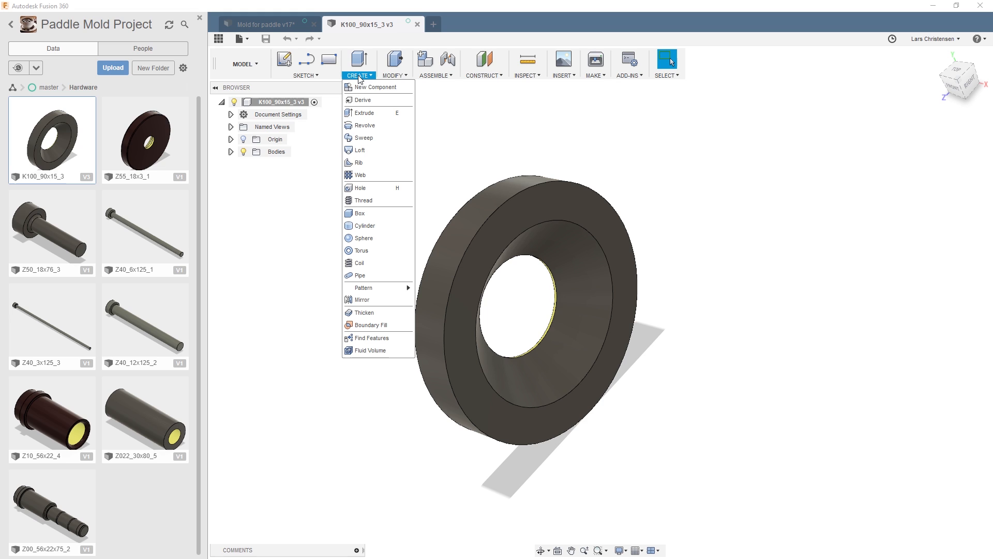
{"action": "left_click", "coordinate": [365, 101]}
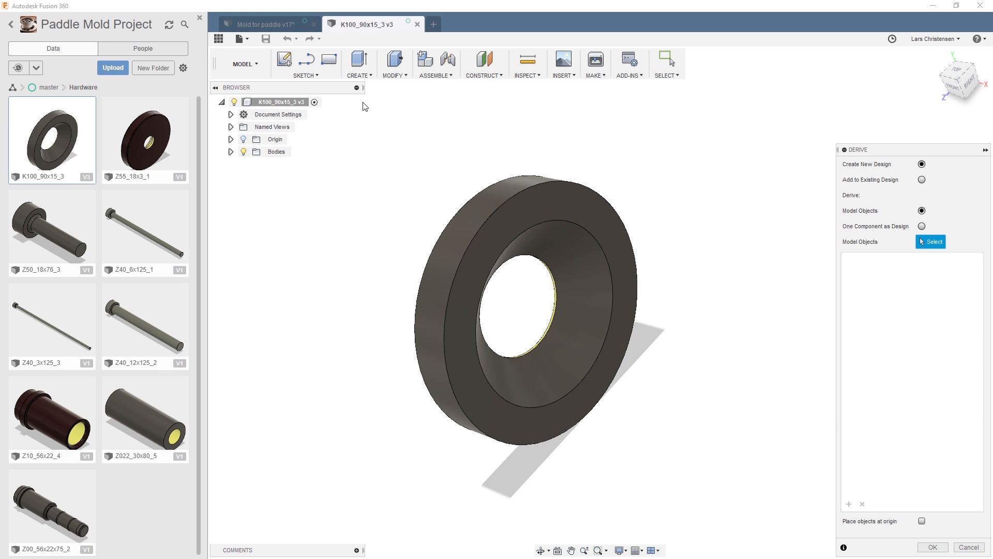
{"action": "left_click", "coordinate": [477, 238]}
{"action": "left_click", "coordinate": [933, 547]}
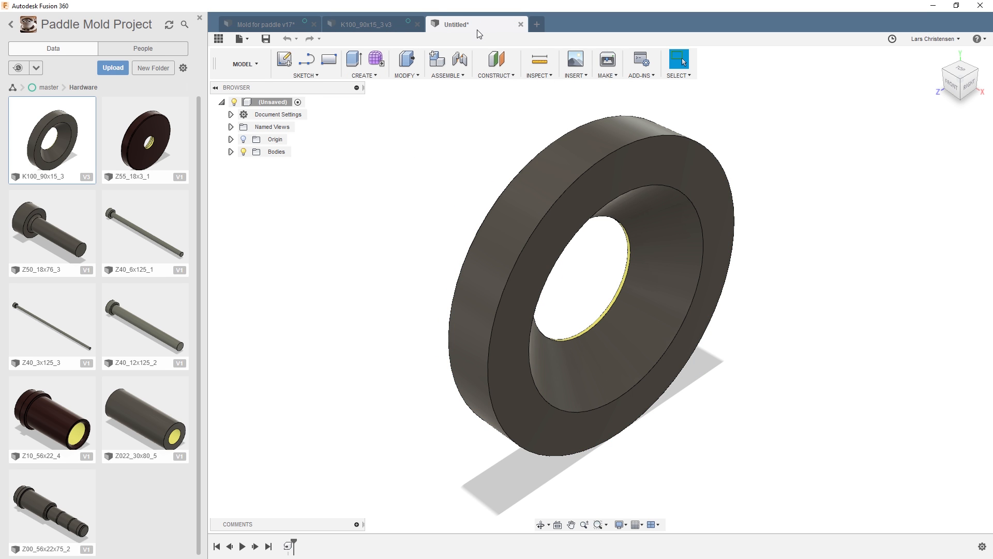
Save the derived design as K200 in the Paddle Mold Project's Hardware folder.
{"action": "left_click", "coordinate": [360, 31]}
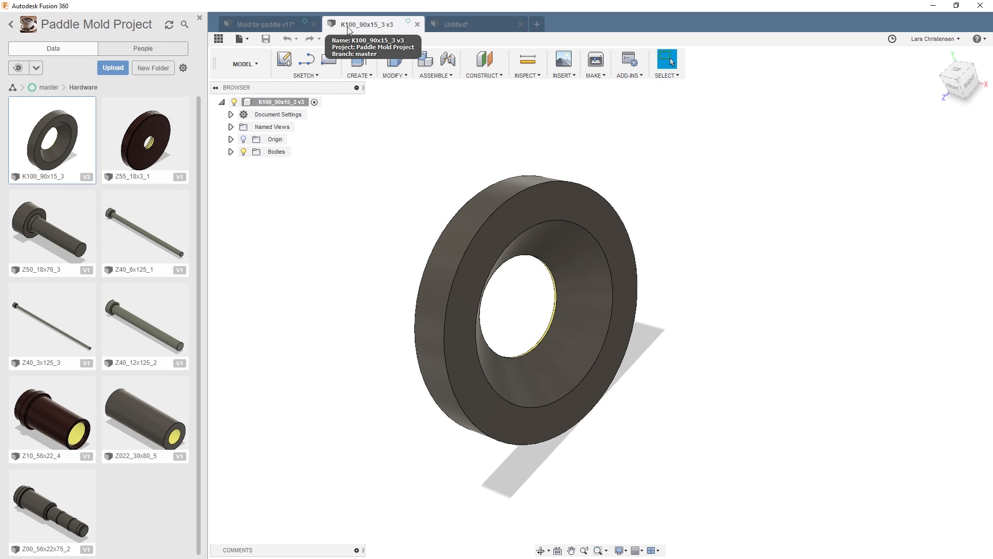
{"action": "left_click", "coordinate": [460, 27]}
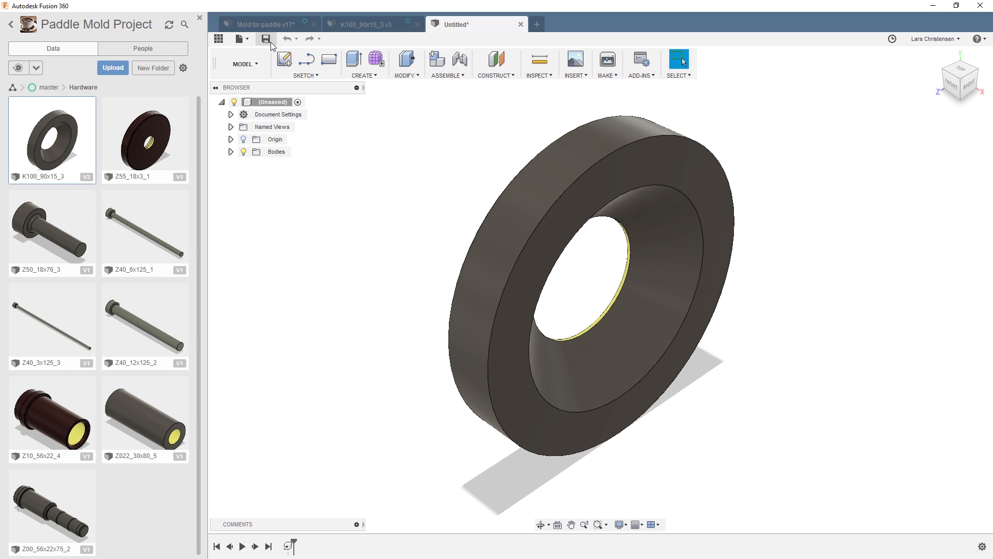
{"action": "left_click", "coordinate": [266, 39]}
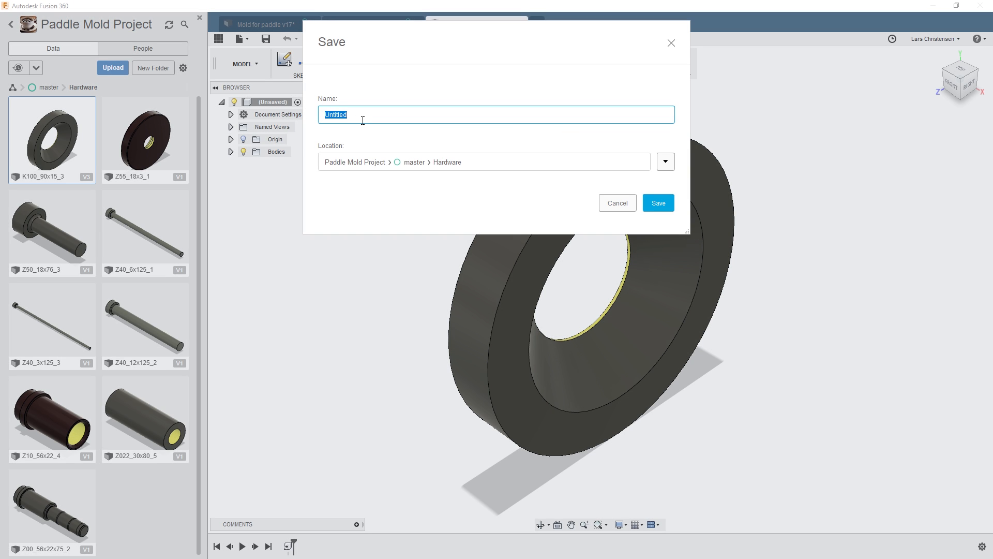
{"action": "type", "text": "K"}
{"action": "left_click", "coordinate": [671, 203]}
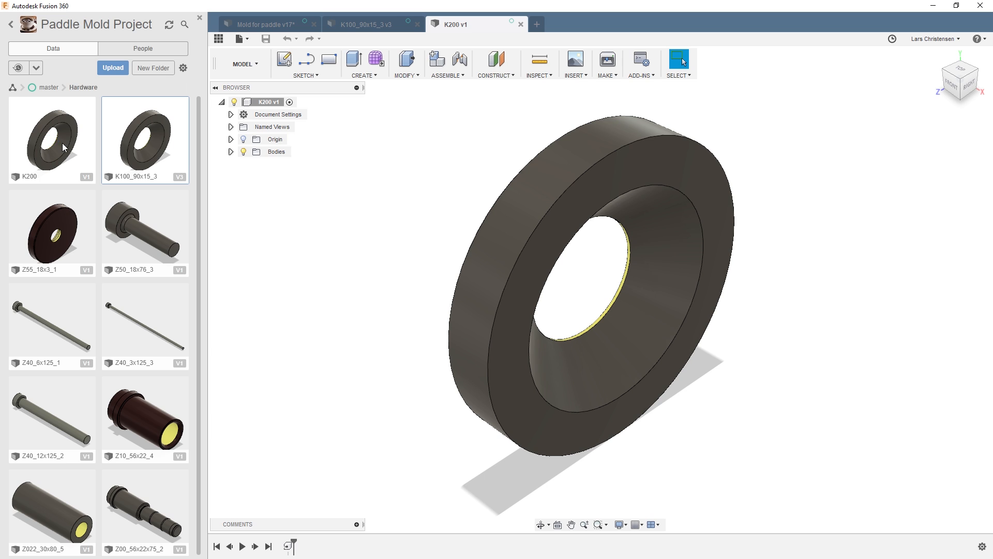
In K200, sketch a small rectangle of about 169 mm² on the XY plane, overlapping the ring's conical face at mid-height.
{"action": "left_click", "coordinate": [380, 27]}
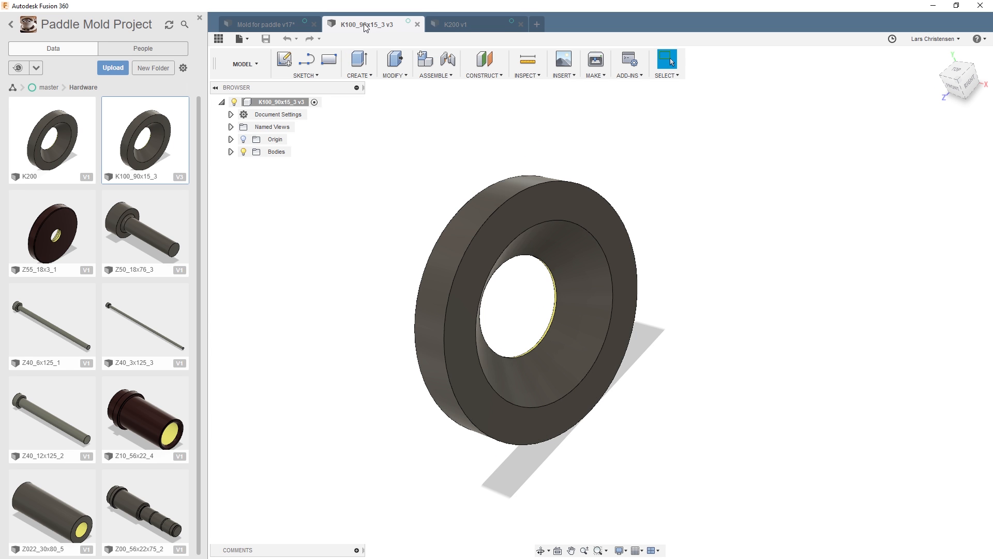
{"action": "left_click", "coordinate": [454, 27]}
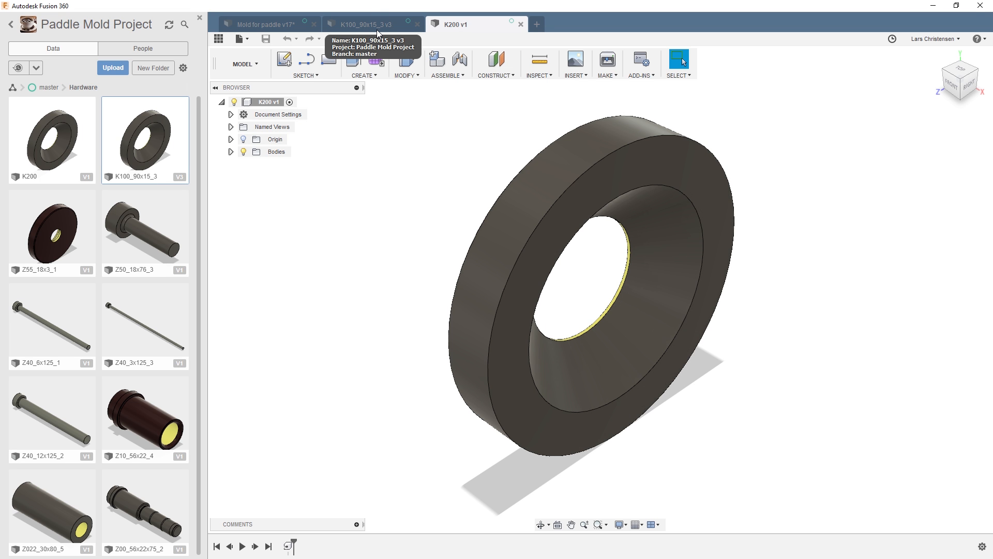
{"action": "middle_click_drag", "start_coordinate": [335, 223], "coordinate": [343, 191], "text": "shift"}
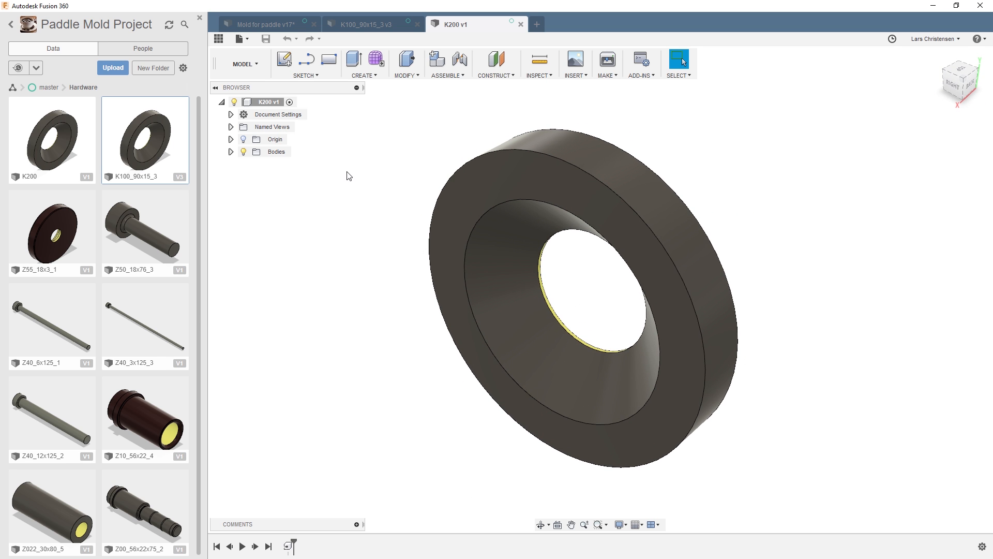
{"action": "left_click", "coordinate": [286, 59]}
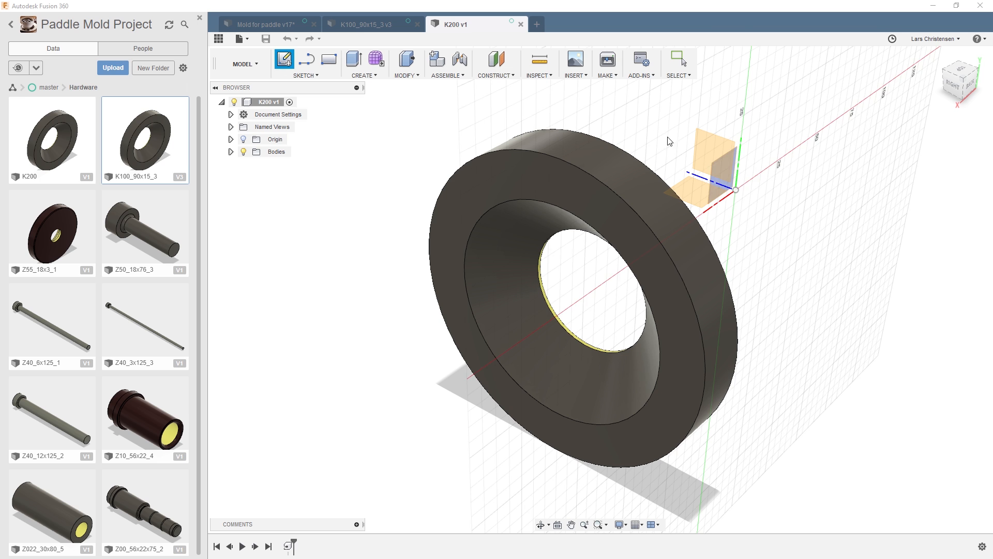
{"action": "left_click", "coordinate": [726, 178]}
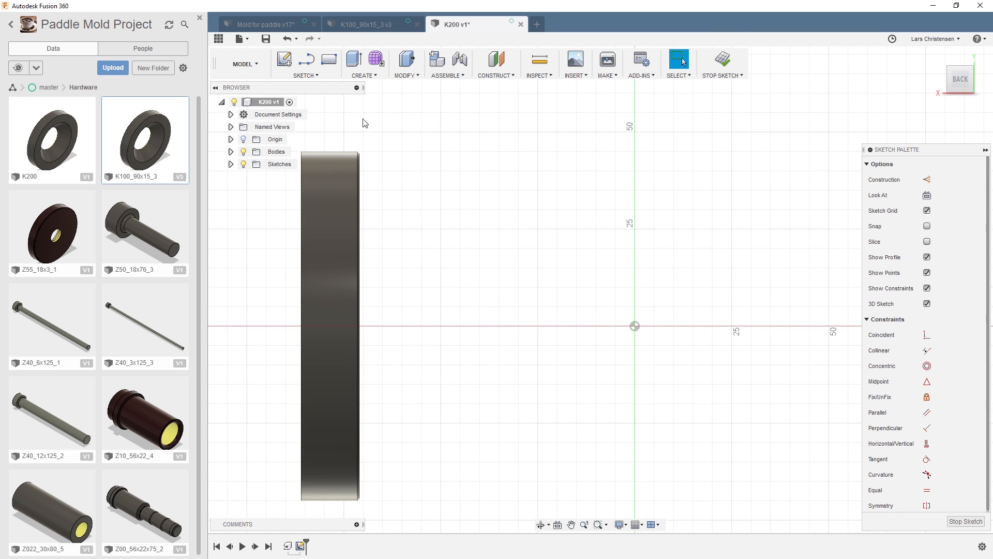
{"action": "left_click", "coordinate": [329, 60]}
{"action": "left_click", "coordinate": [273, 302]}
{"action": "left_click", "coordinate": [330, 346]}
Extrude the rectangle symmetrically as a cut across the ring, forming two opposite slots, and save K200.
{"action": "key", "text": "e"}
{"action": "left_click", "coordinate": [569, 316]}
{"action": "left_click", "coordinate": [979, 195]}
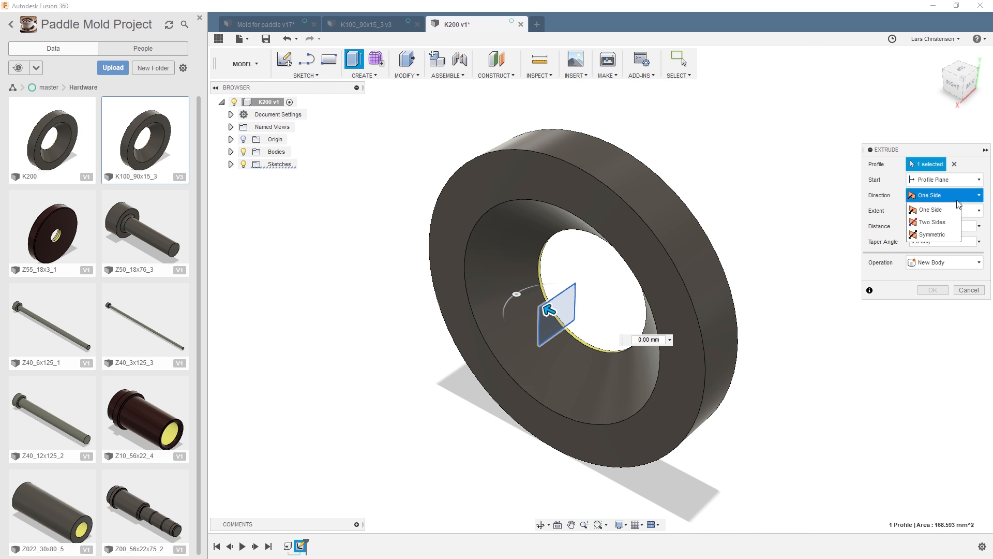
{"action": "left_click", "coordinate": [931, 233]}
{"action": "left_click_drag", "start_coordinate": [548, 308], "coordinate": [355, 217]}
{"action": "left_click", "coordinate": [933, 305]}
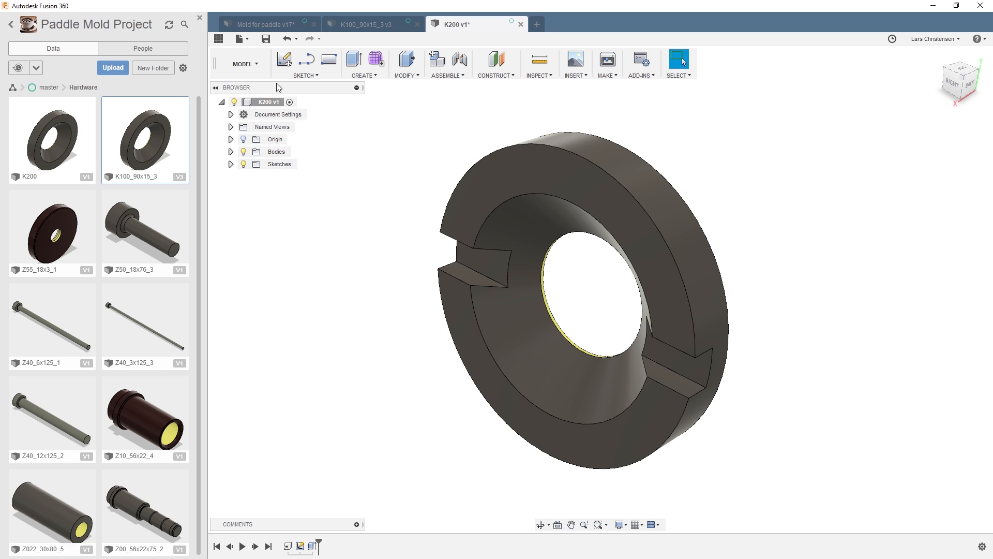
{"action": "left_click", "coordinate": [268, 40]}
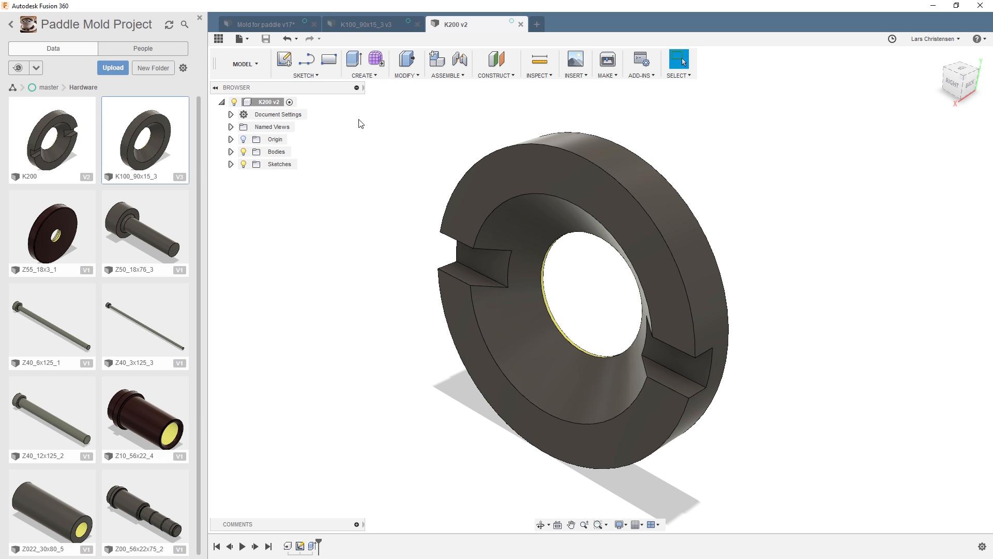
In the K100_90x15_3 design, offset the ring's inner bore face to a radius of 25 mm.
{"action": "left_click", "coordinate": [362, 32]}
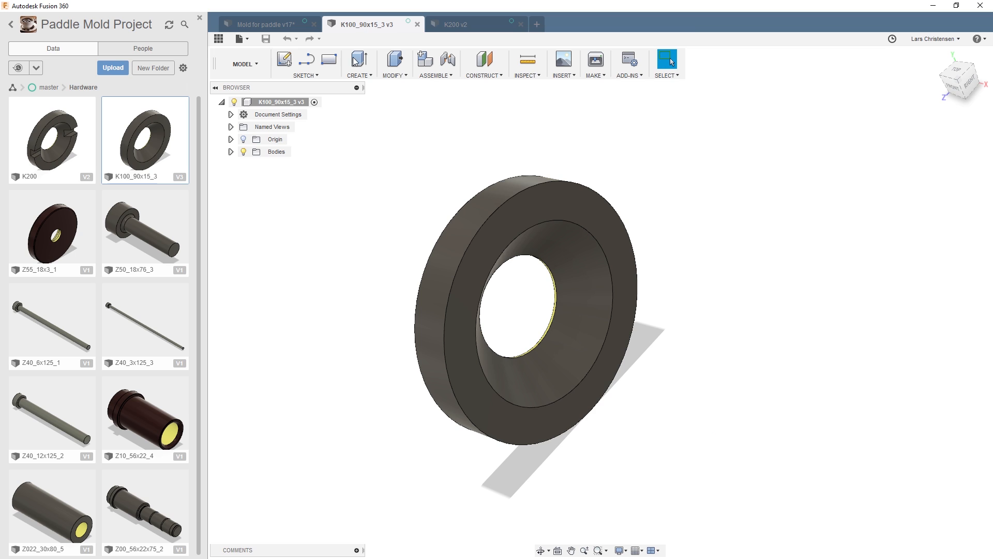
{"action": "middle_click_drag", "start_coordinate": [414, 522], "coordinate": [359, 432], "text": "shift"}
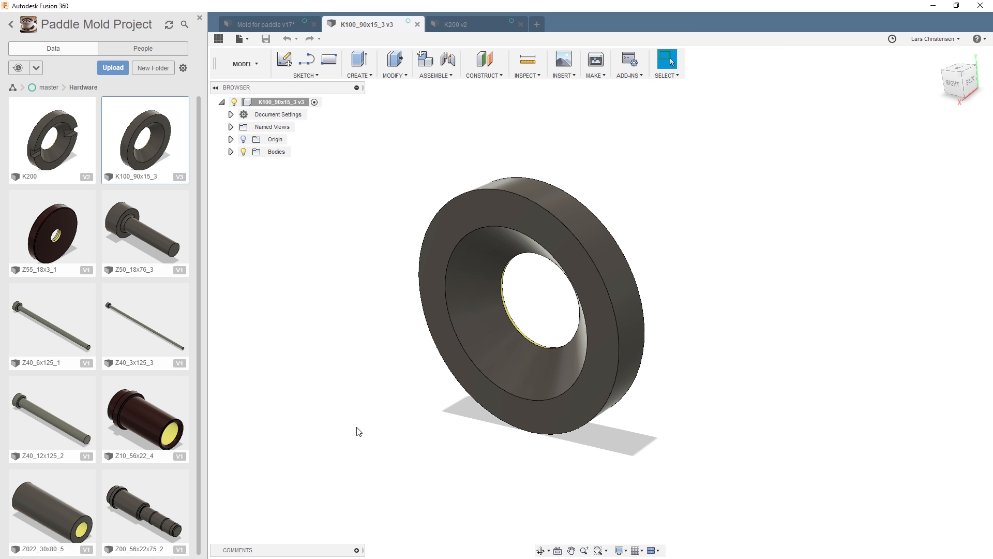
{"action": "left_click", "coordinate": [477, 30]}
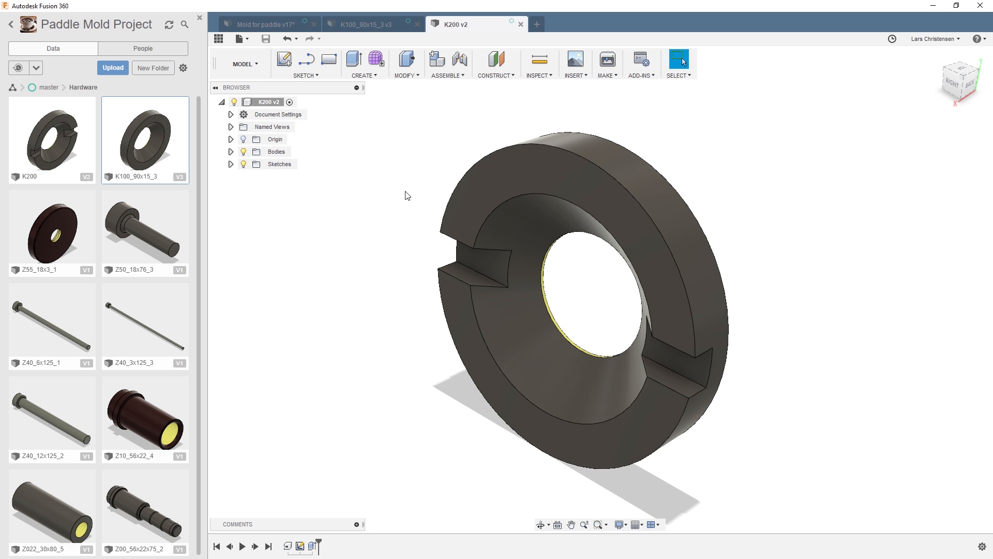
{"action": "left_click", "coordinate": [367, 25]}
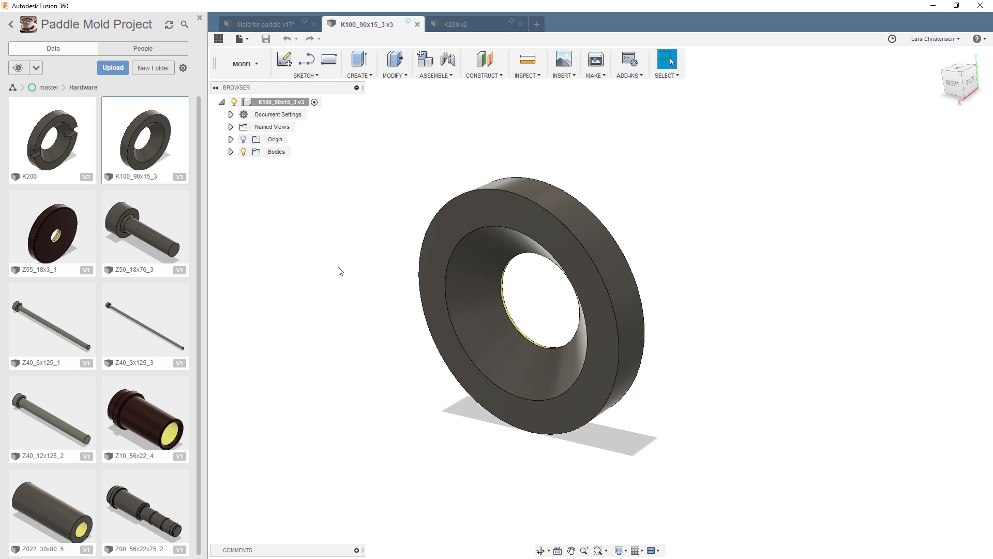
{"action": "scroll", "coordinate": [527, 309], "scroll_direction": "up", "scroll_amount": 5}
{"action": "scroll", "coordinate": [522, 319], "scroll_direction": "up", "scroll_amount": 4}
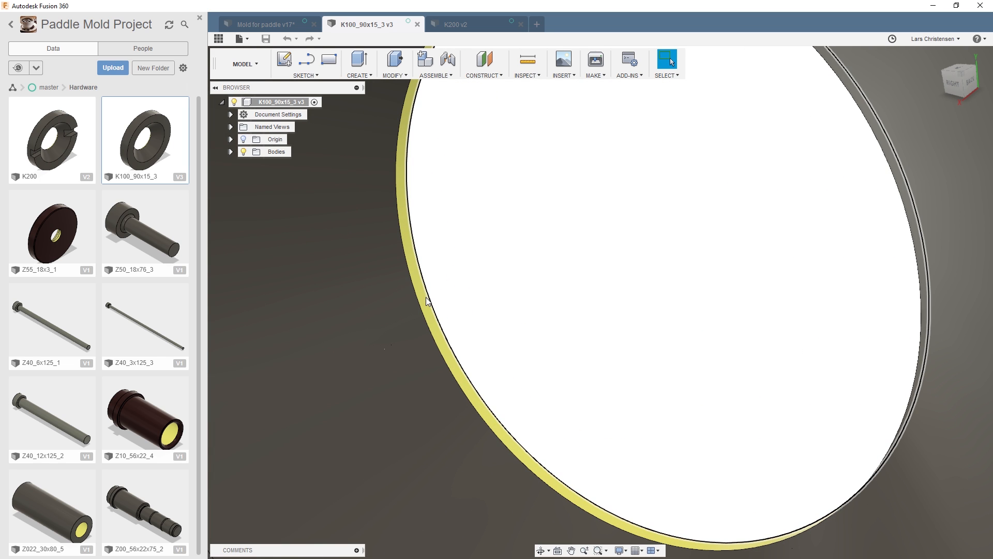
{"action": "left_click", "coordinate": [425, 300]}
{"action": "scroll", "coordinate": [508, 295], "scroll_direction": "down", "scroll_amount": 10}
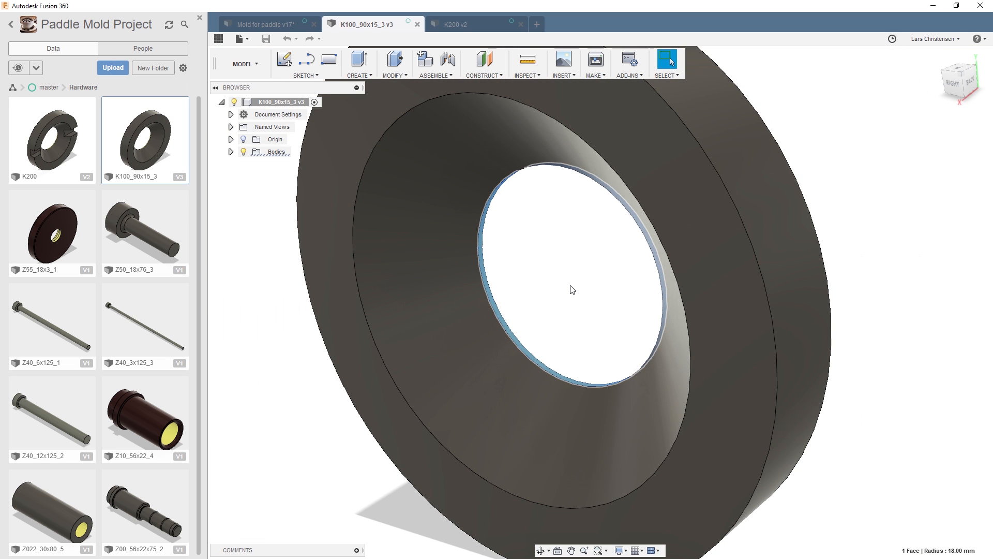
{"action": "key", "text": "q"}
{"action": "left_click_drag", "start_coordinate": [479, 295], "coordinate": [453, 295]}
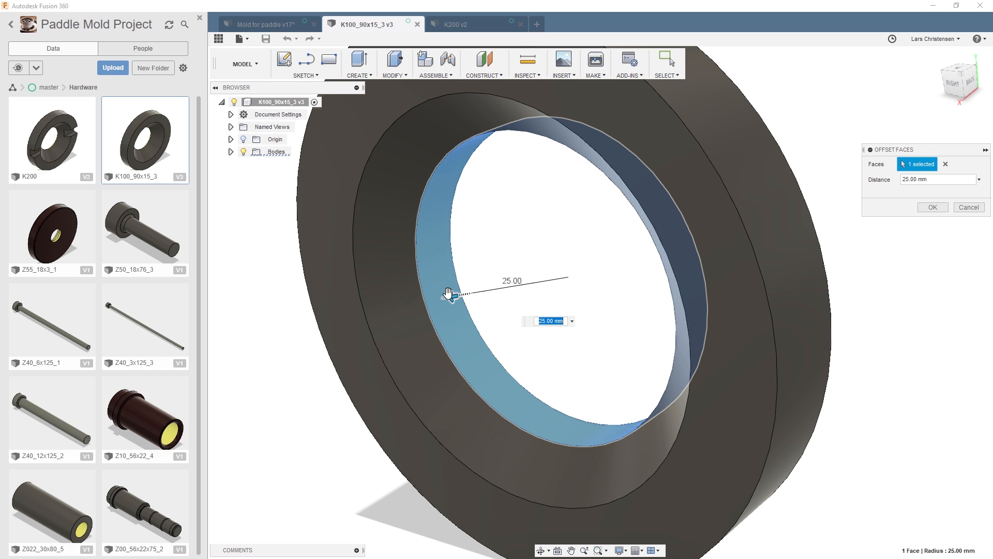
{"action": "left_click", "coordinate": [933, 207]}
{"action": "scroll", "coordinate": [626, 316], "scroll_direction": "down", "scroll_amount": 3}
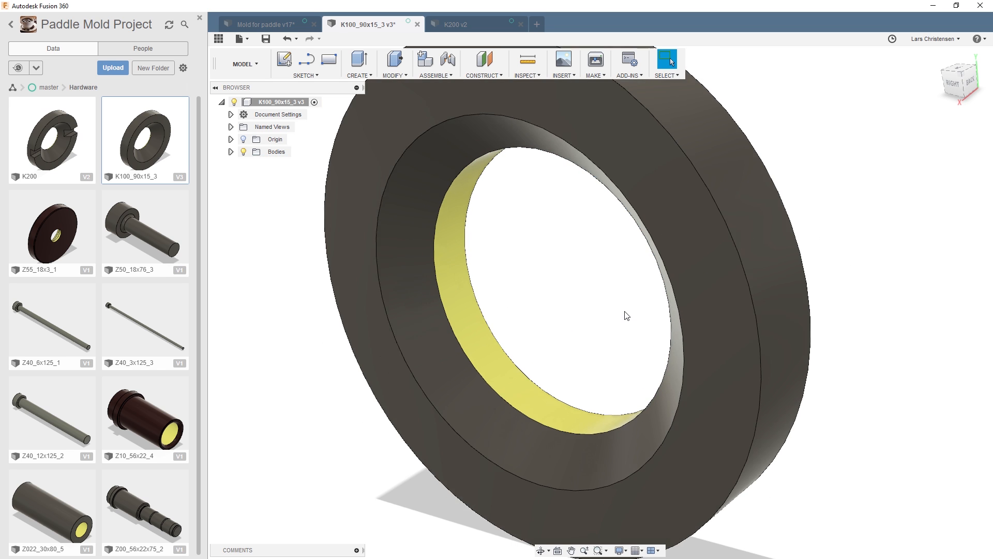
Save the ring design as a new version with the description "Bigger openeing".
{"action": "left_click", "coordinate": [266, 41]}
{"action": "triple_click", "coordinate": [514, 277]}
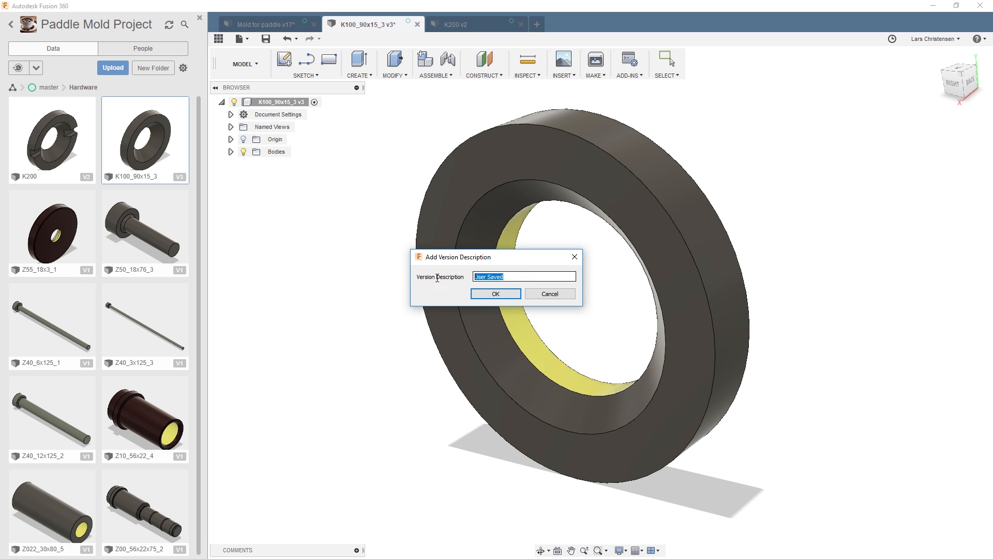
{"action": "type", "text": "Bigger openeing"}
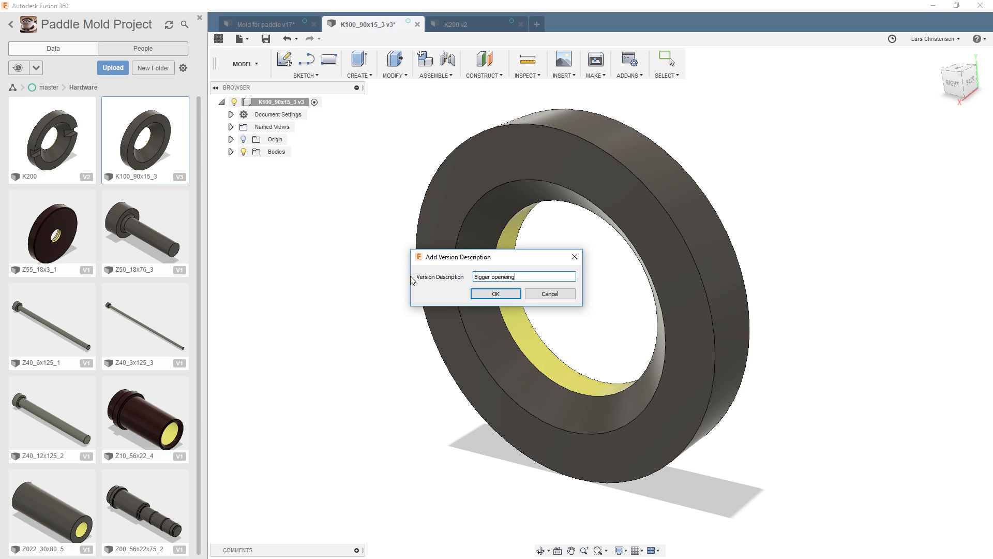
{"action": "left_click", "coordinate": [495, 294]}
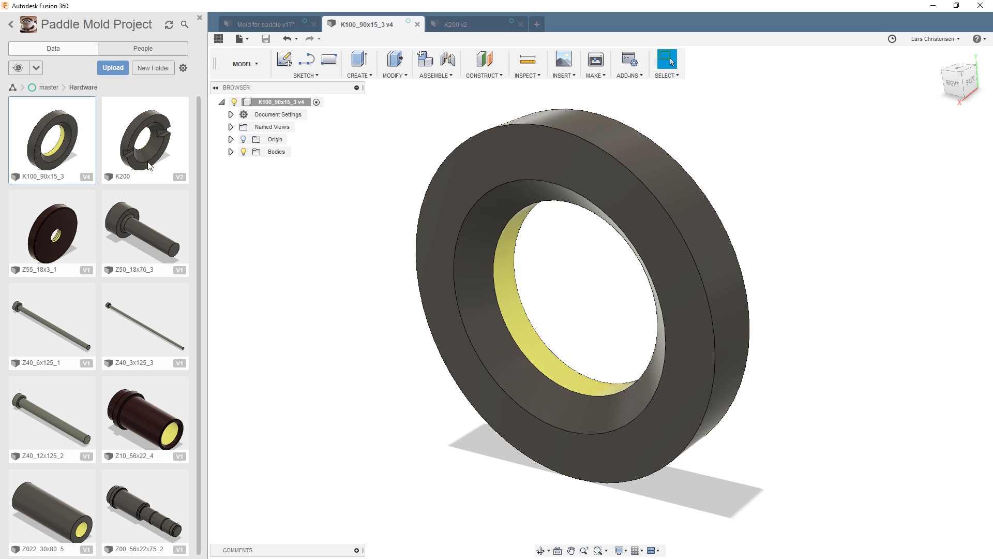
Update the out-of-date ring references in K200 and in the Mold for paddle assembly.
{"action": "left_click", "coordinate": [477, 24]}
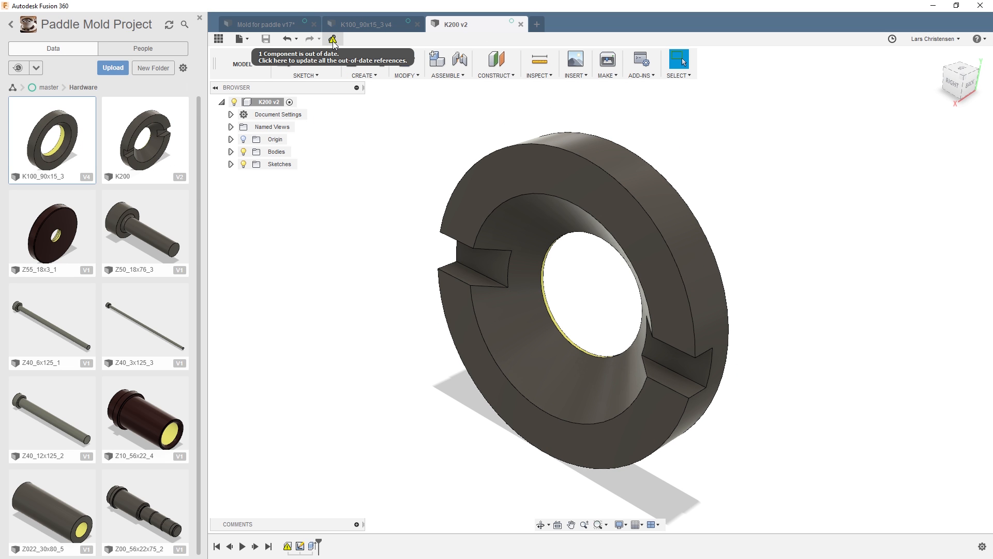
{"action": "left_click", "coordinate": [333, 40]}
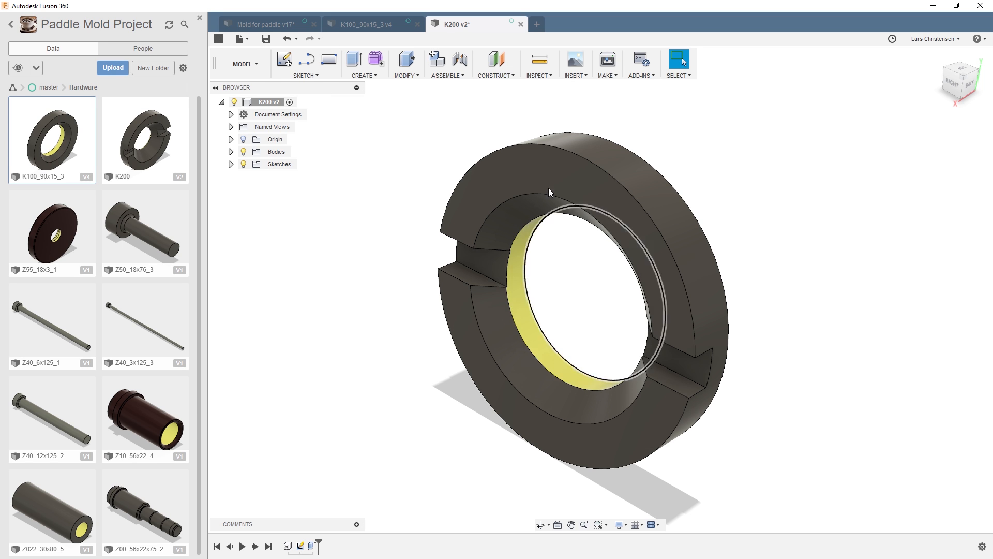
{"action": "left_click", "coordinate": [389, 24]}
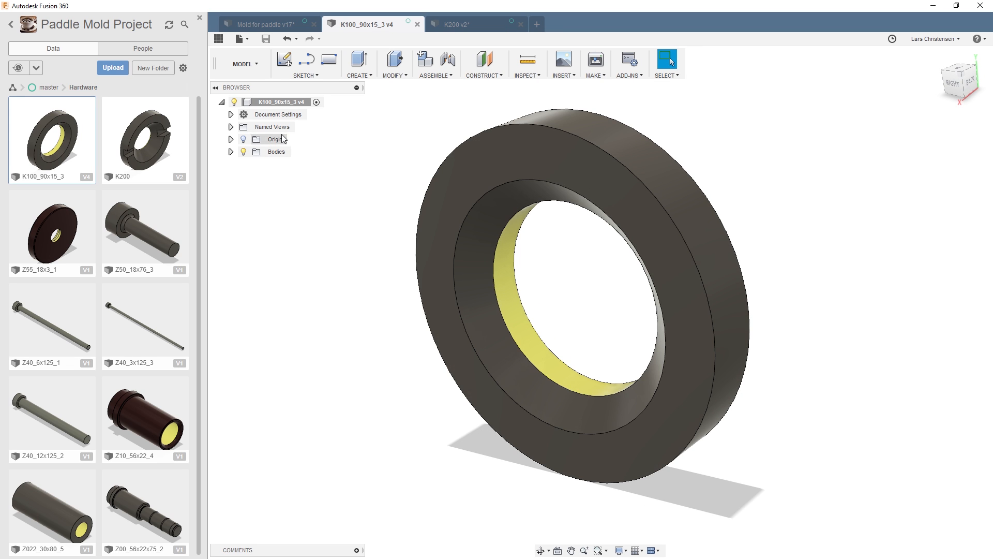
{"action": "left_click", "coordinate": [265, 22]}
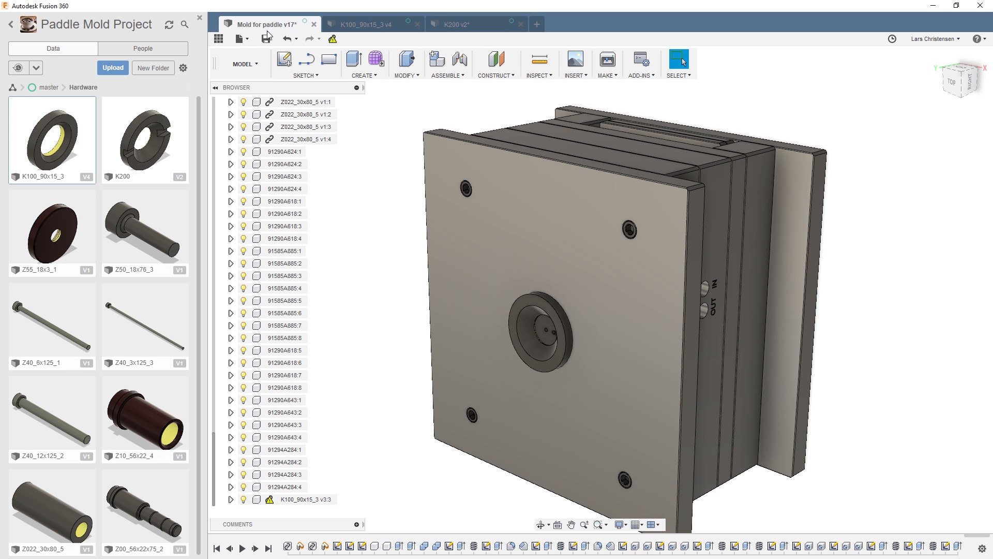
{"action": "left_click", "coordinate": [333, 39]}
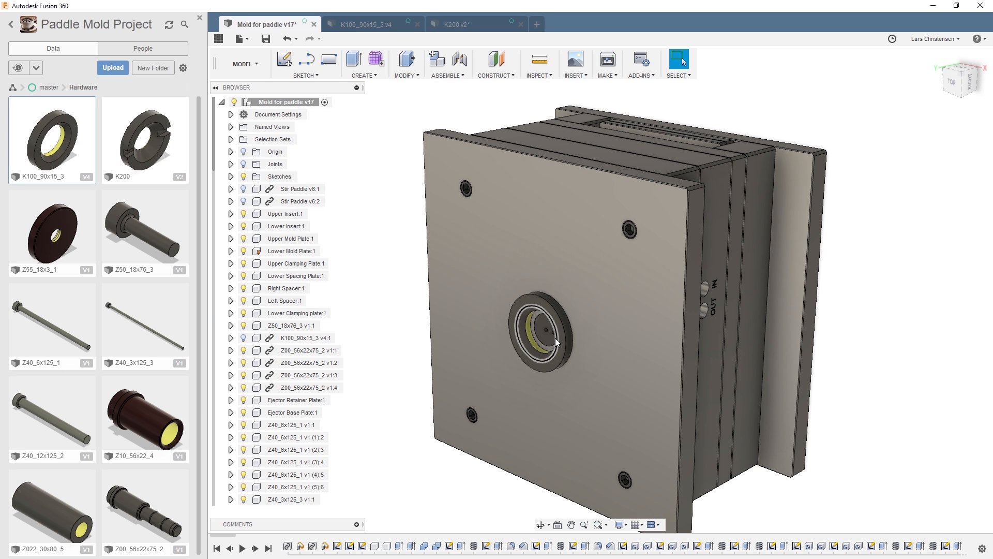
{"action": "left_click", "coordinate": [475, 30]}
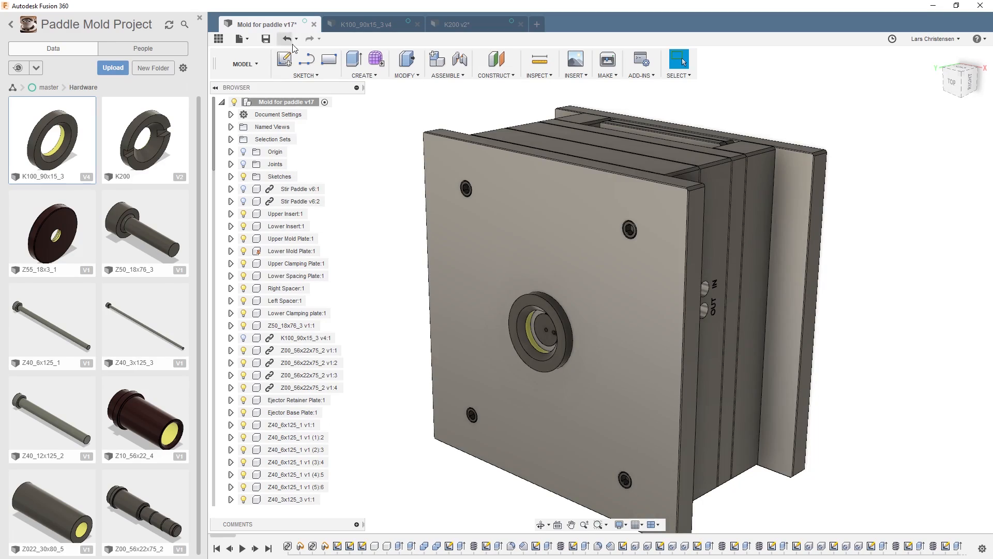
Hide the data panel and pull the upper mold half away from the lower half to expose the lower mold plate.
{"action": "left_click", "coordinate": [218, 38]}
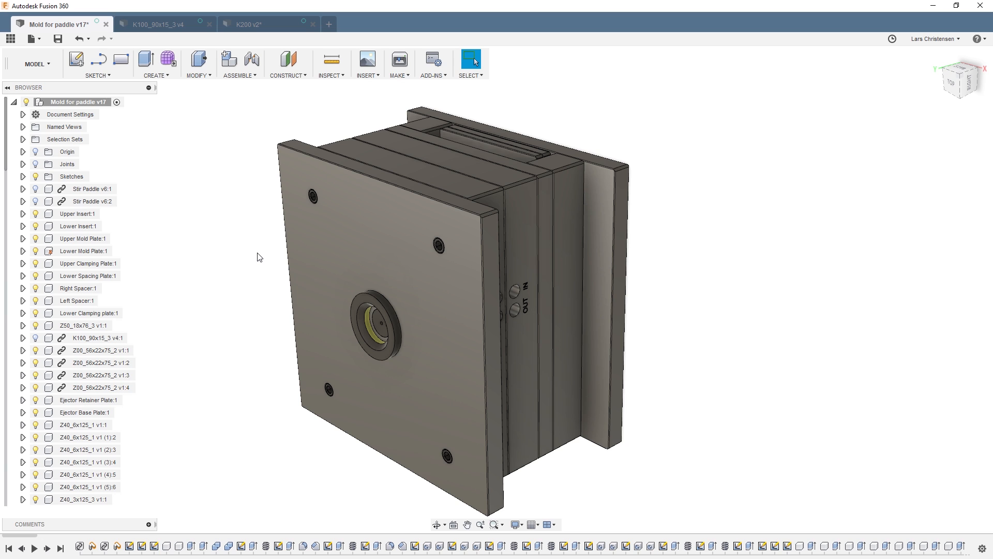
{"action": "left_click_drag", "start_coordinate": [349, 245], "coordinate": [231, 290]}
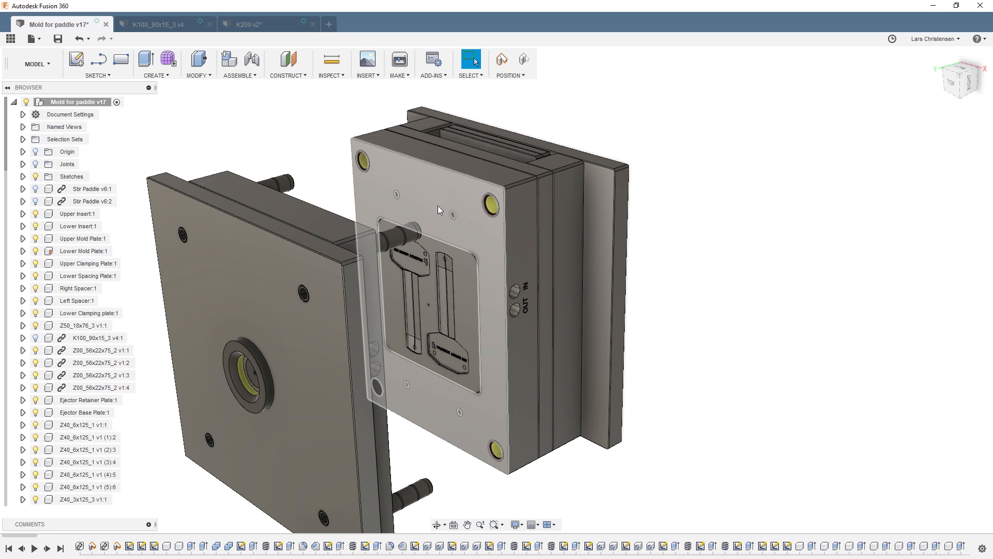
{"action": "left_click", "coordinate": [423, 196]}
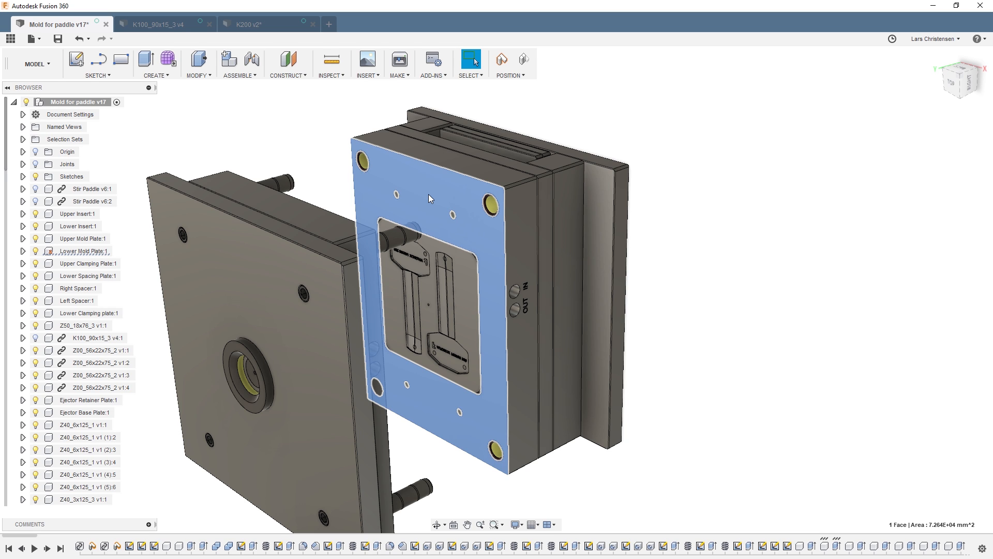
{"action": "left_click", "coordinate": [250, 123]}
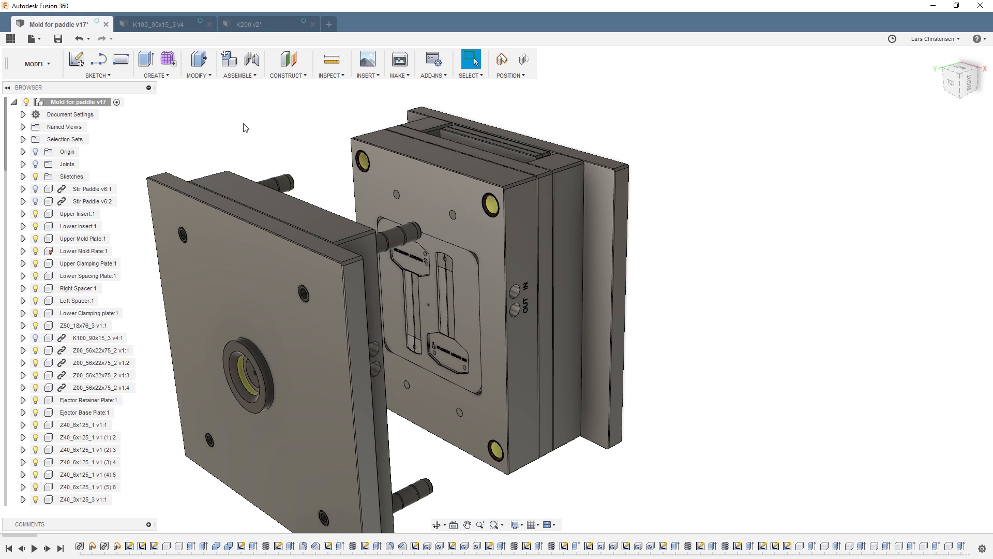
Save the mold assembly and derive the Lower Mold Plate body as a model object into a new design.
{"action": "left_click", "coordinate": [166, 76]}
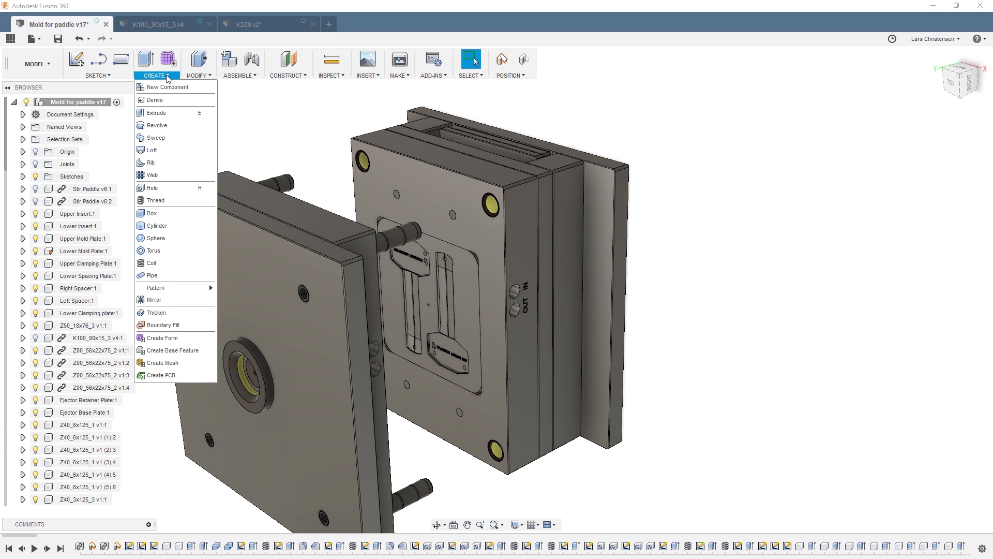
{"action": "left_click", "coordinate": [165, 100]}
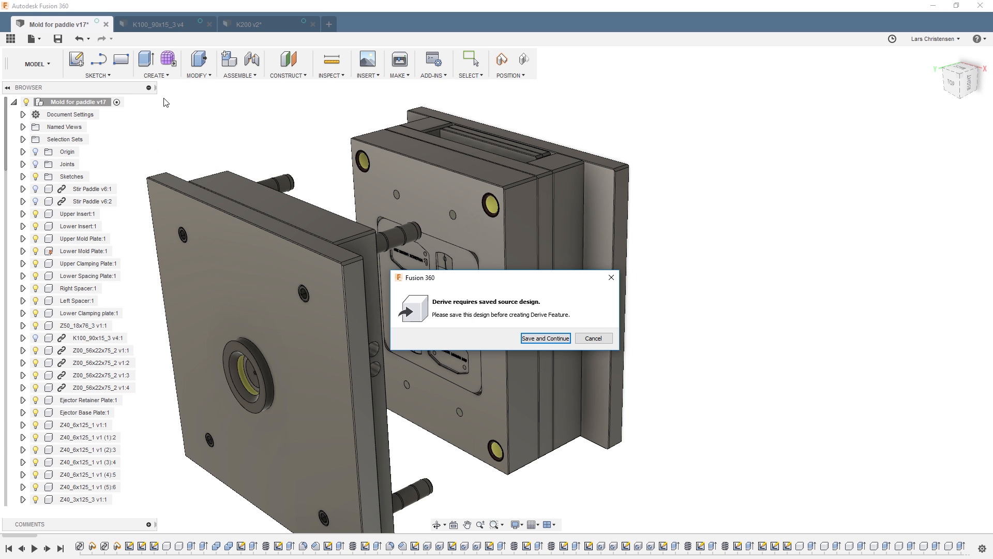
{"action": "left_click", "coordinate": [560, 339]}
{"action": "left_click", "coordinate": [480, 295]}
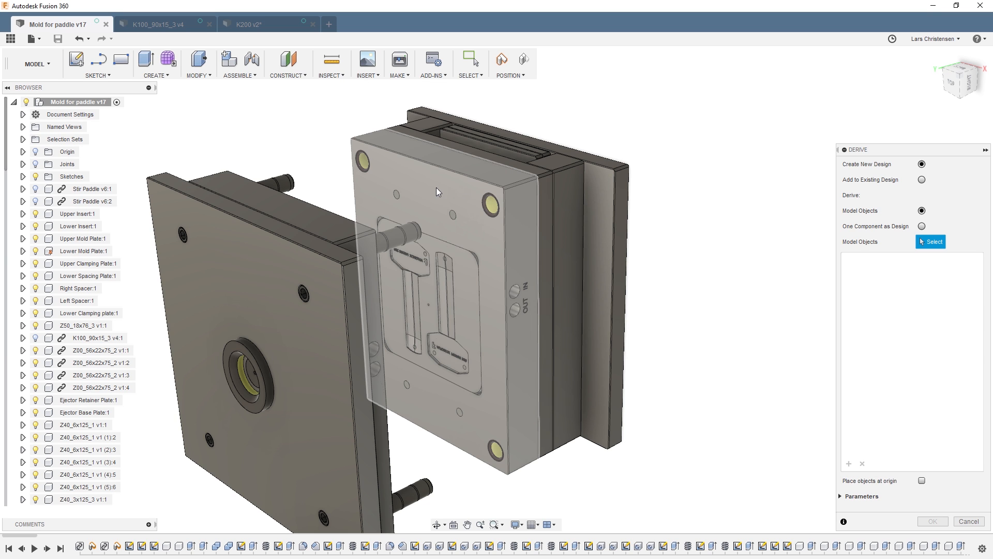
{"action": "left_click", "coordinate": [435, 194]}
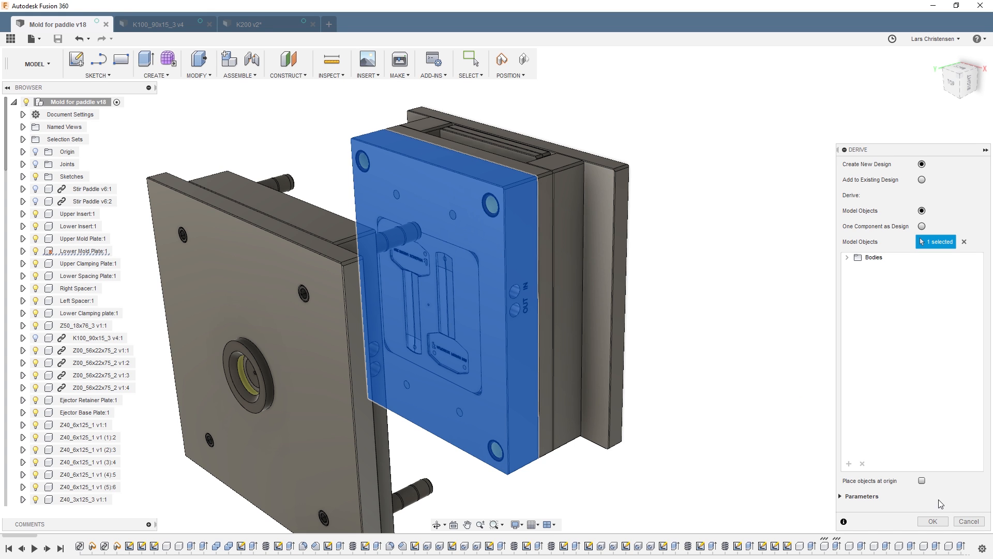
{"action": "left_click", "coordinate": [920, 521]}
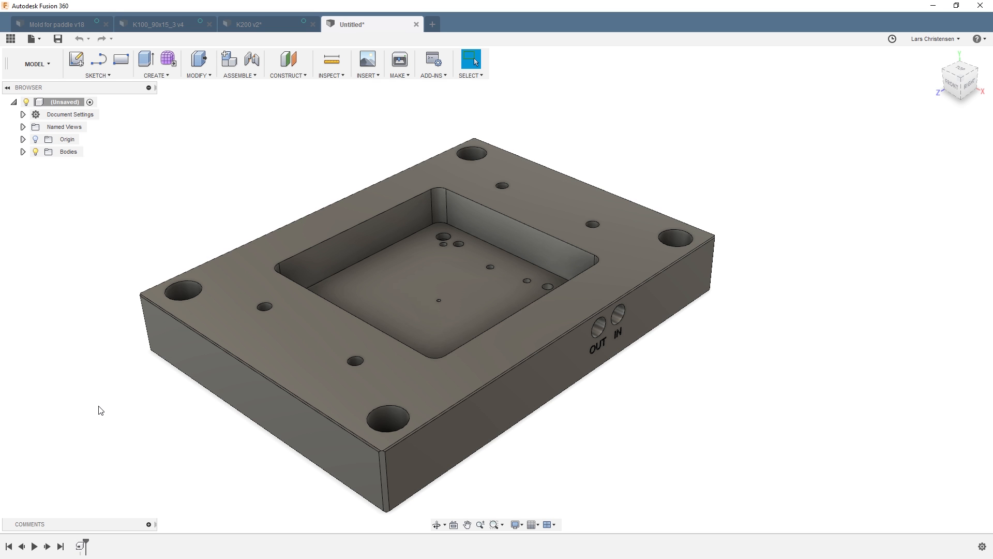
Switch the derived plate design to the Manufacture workspace and compare the plate with the mold assembly.
{"action": "left_click", "coordinate": [36, 64]}
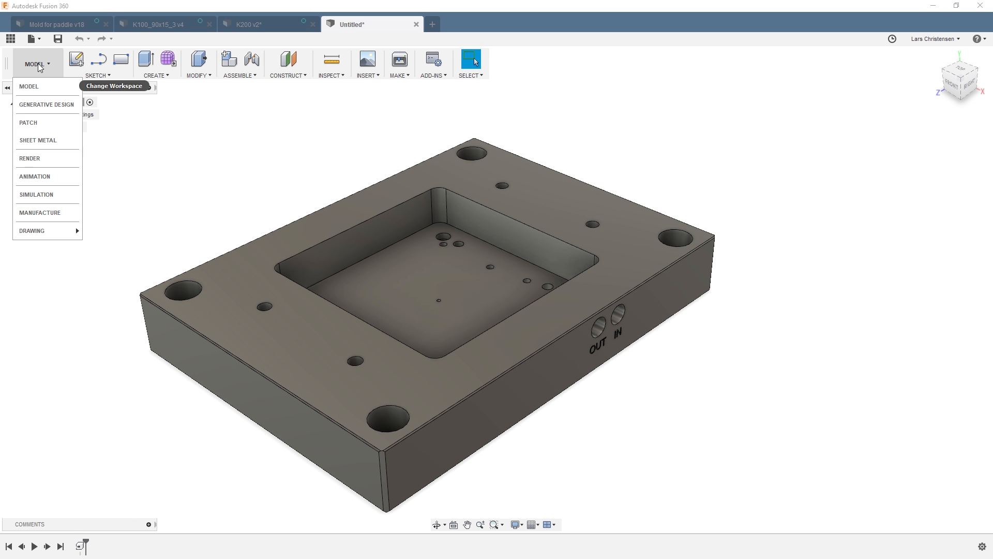
{"action": "left_click", "coordinate": [30, 214]}
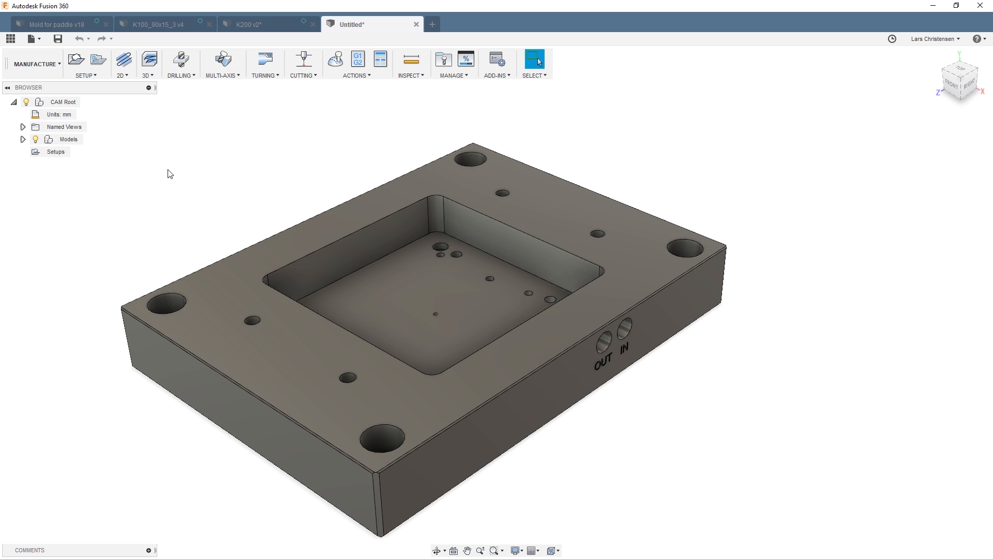
{"action": "left_click", "coordinate": [57, 26]}
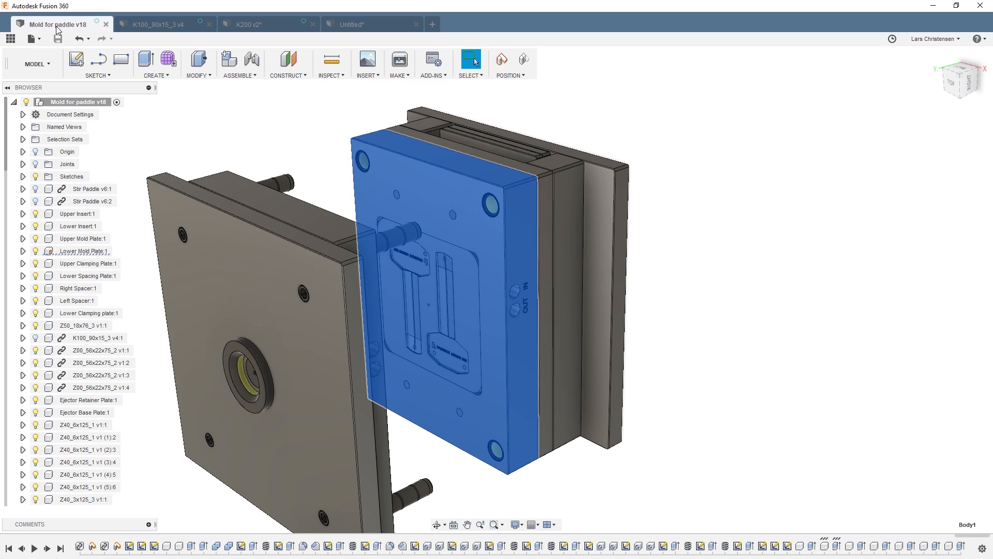
{"action": "left_click", "coordinate": [249, 110]}
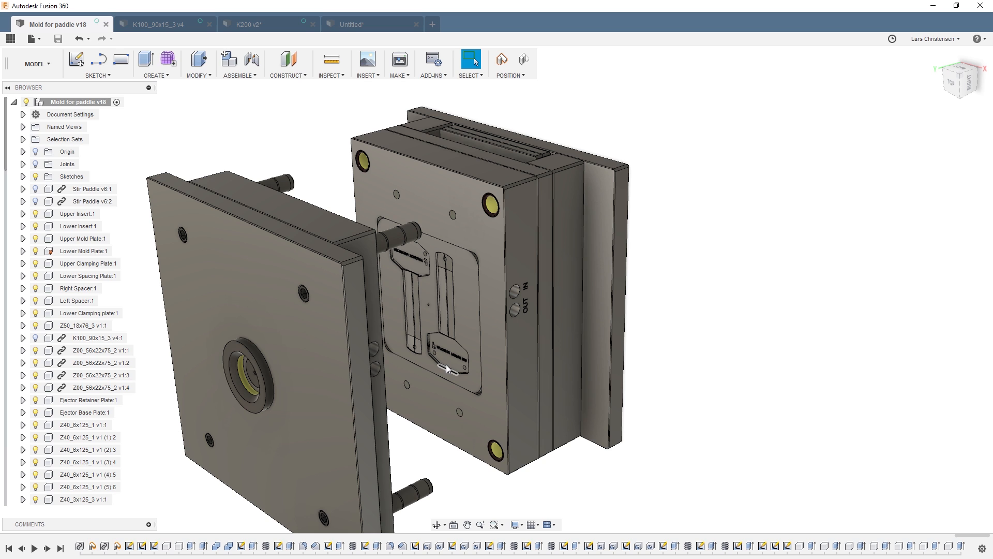
{"action": "left_click", "coordinate": [357, 24]}
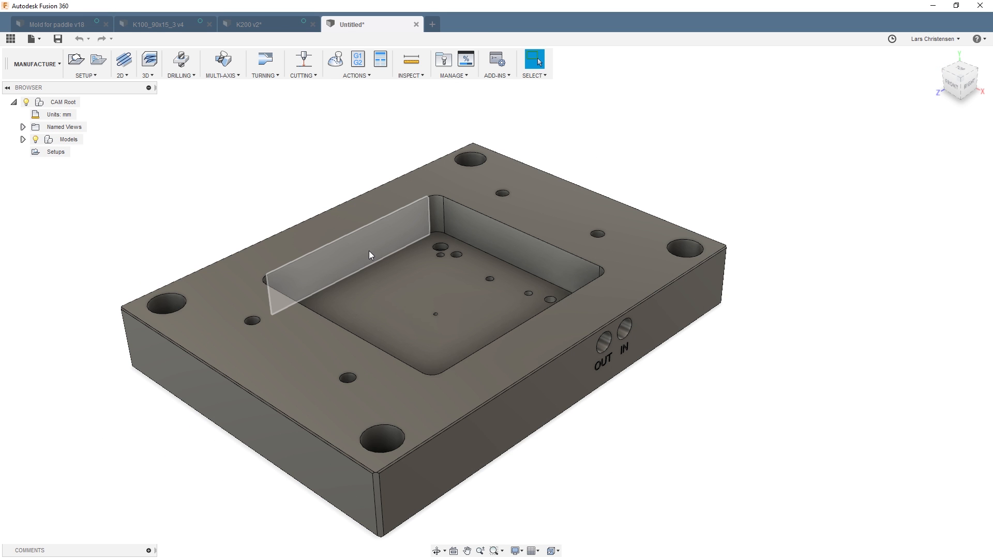